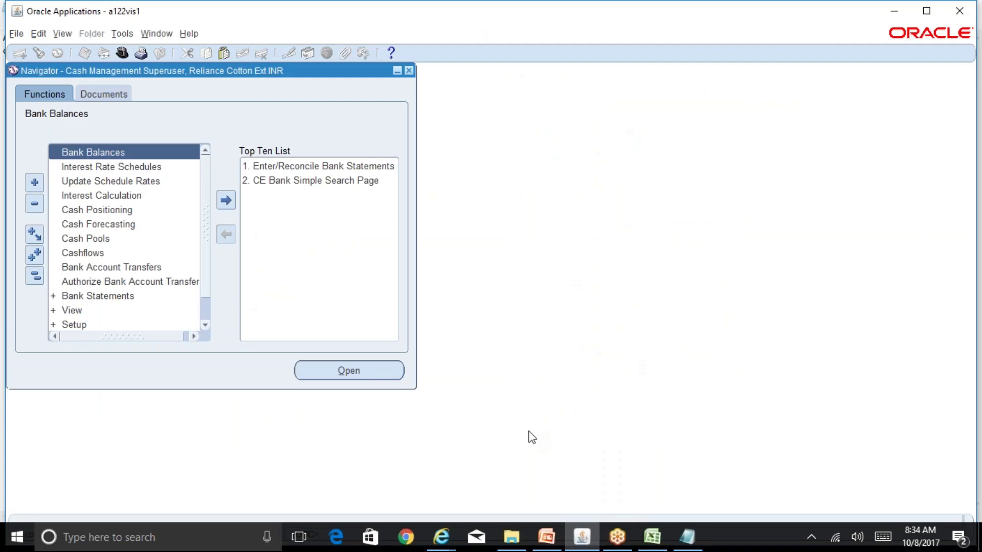
Switch to the FA Definition note in Notepad and read the fixed asset definition.
left_click(686, 537)
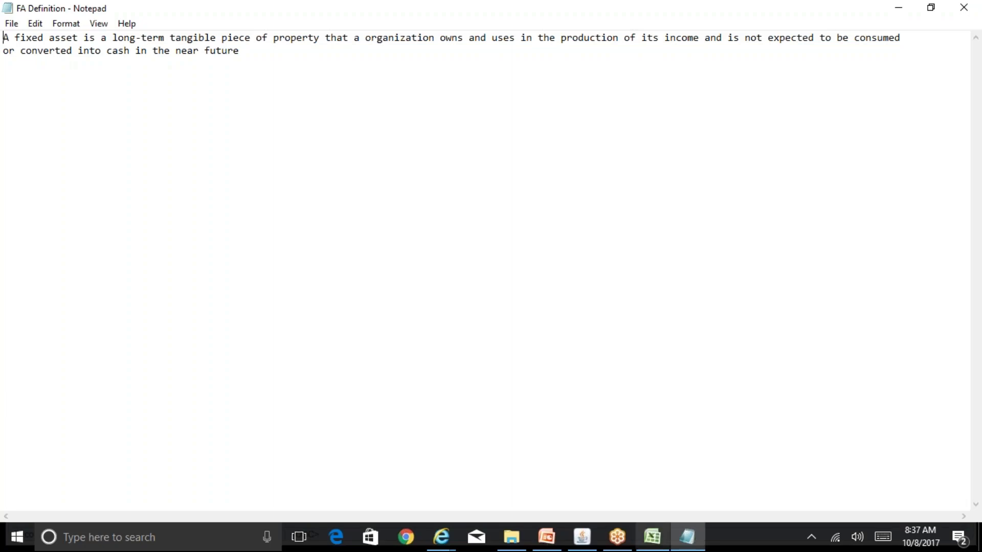
Switch to the R12 Table of Contents workbook in Excel and add a new sheet named Running Notes_FA.
left_click(652, 537)
left_click(355, 502)
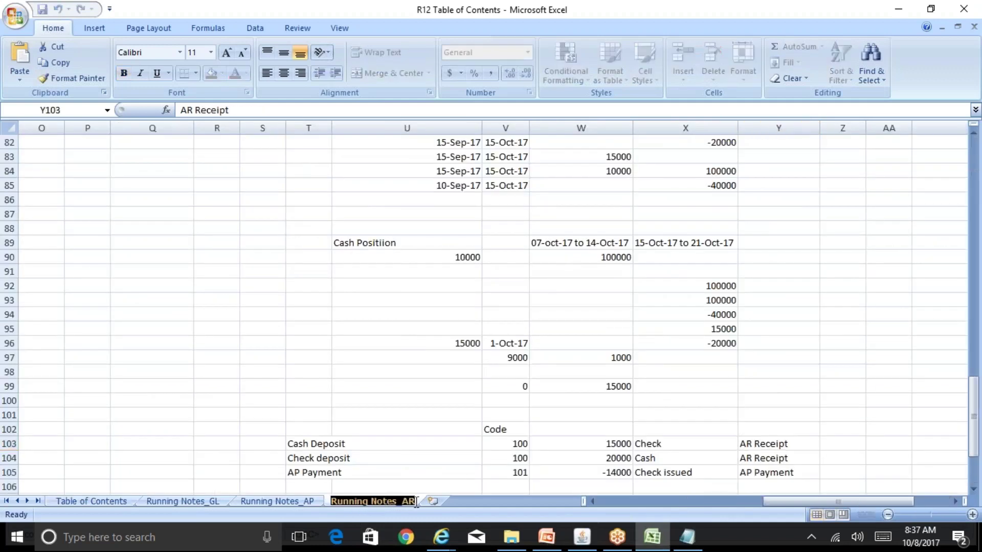
left_click(433, 501)
double_click(439, 502)
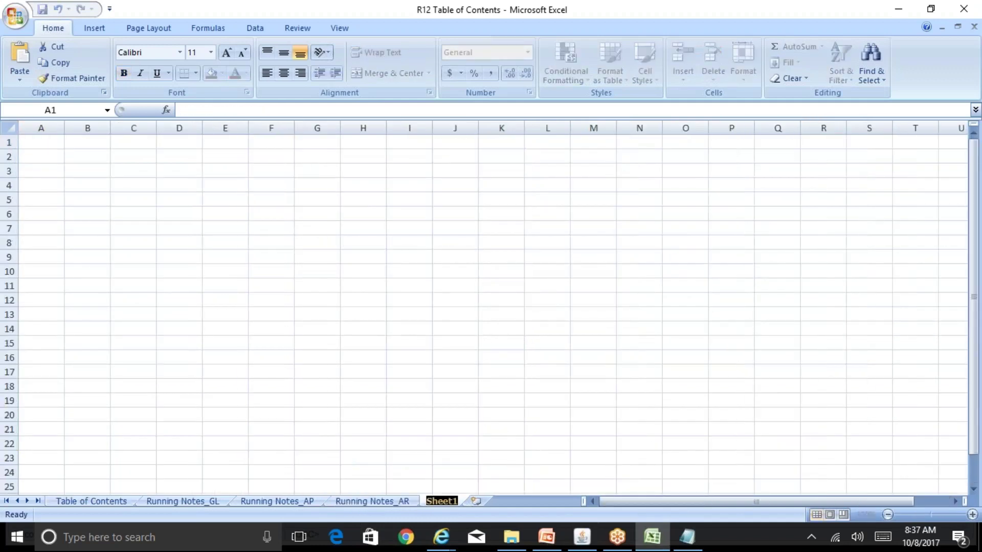
type("Running Notes_AR")
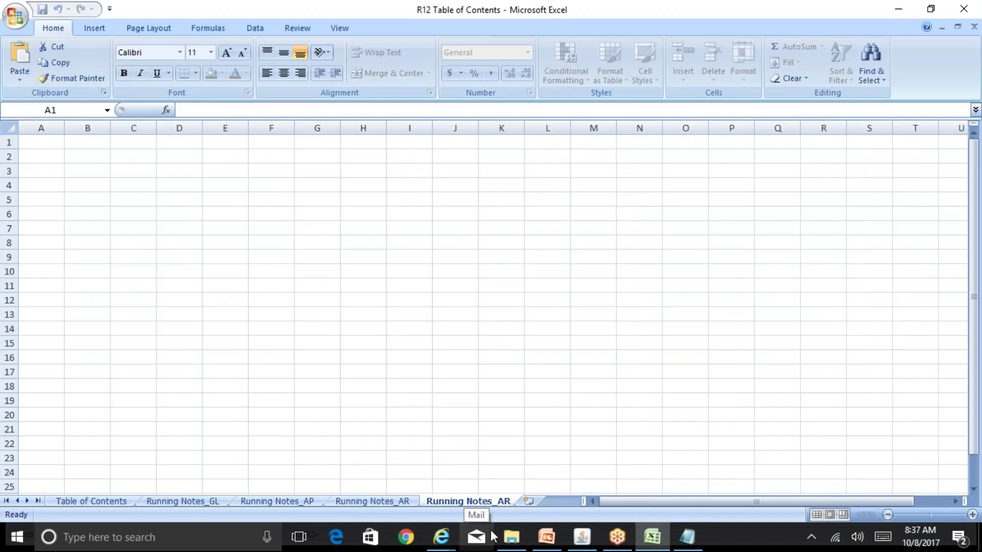
key("BackSpace")
type("FA")
left_click(134, 158)
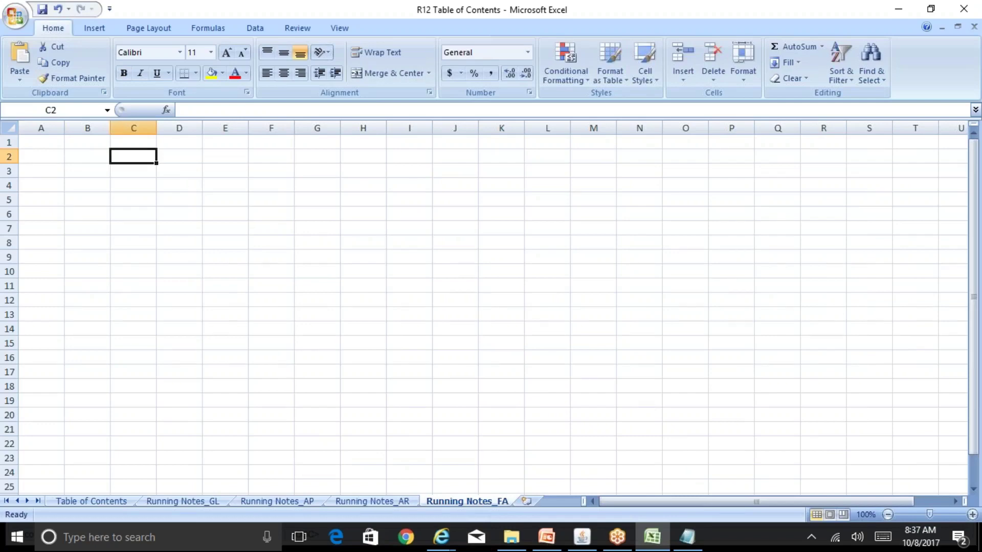
Enter 100000 in cell E2 and 40000 in cell G2 of the Running Notes_FA sheet.
key("Right")
key("Right")
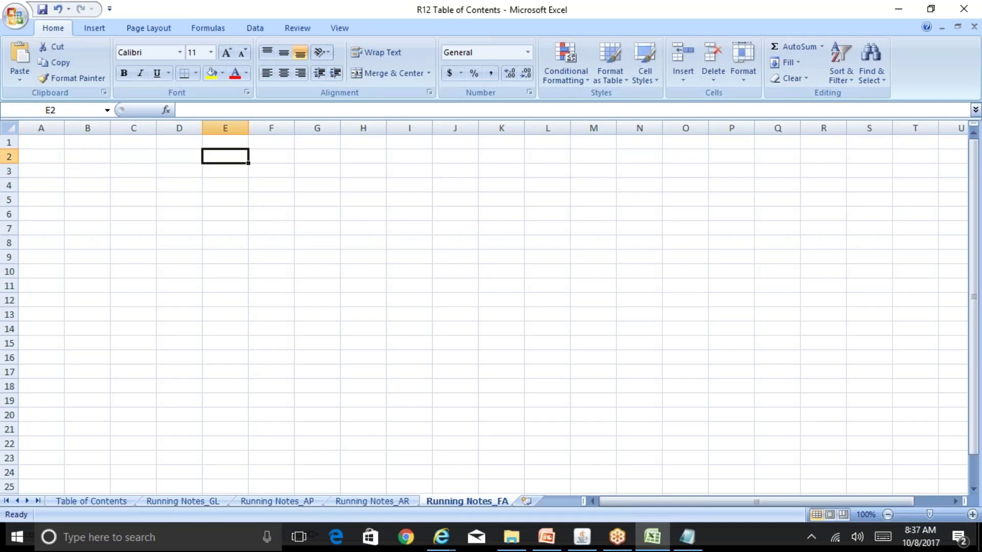
type("1000")
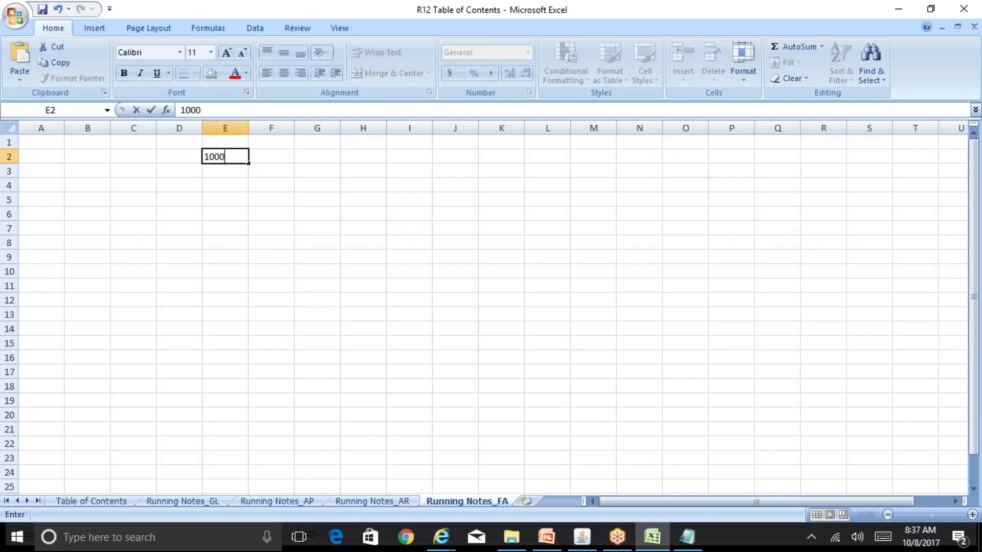
type("00")
key("Right")
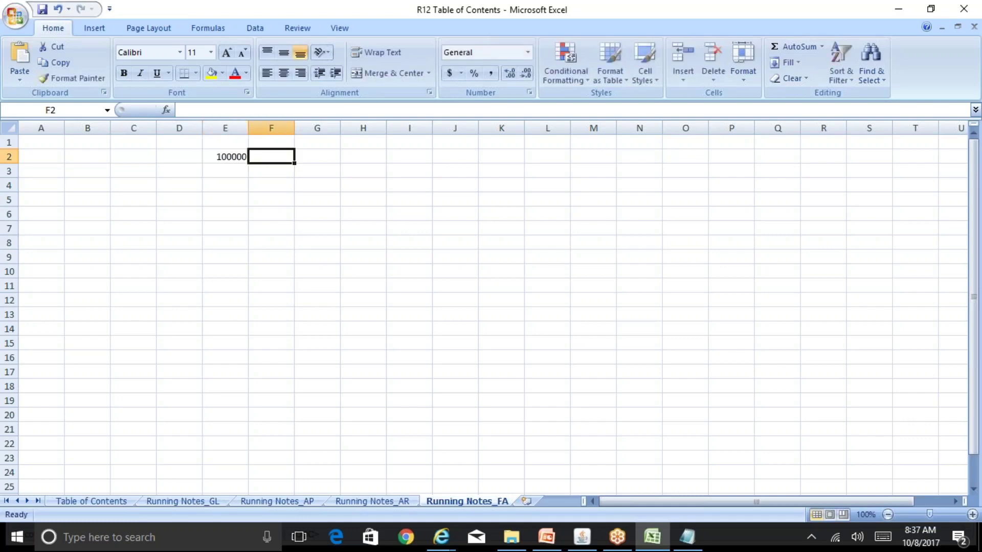
key("Right")
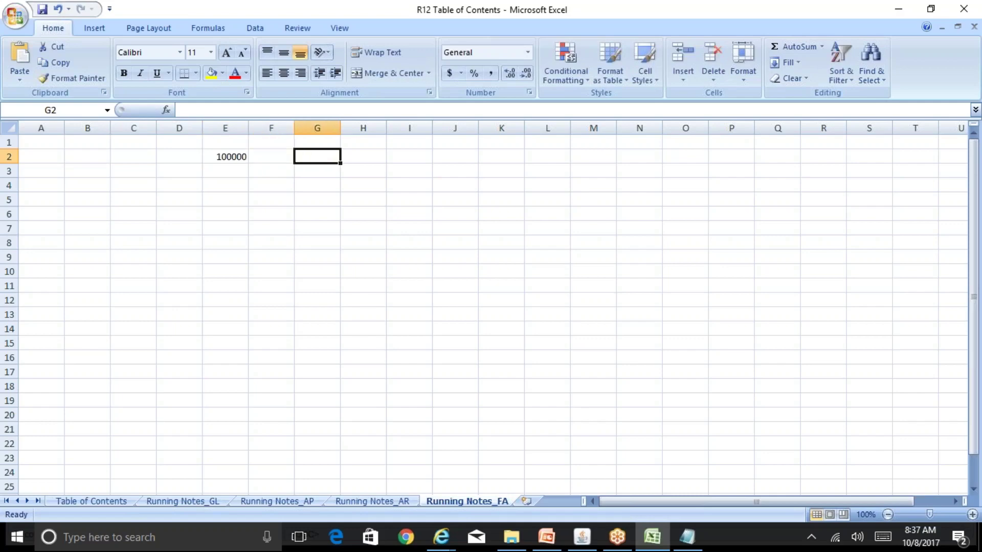
type("4000")
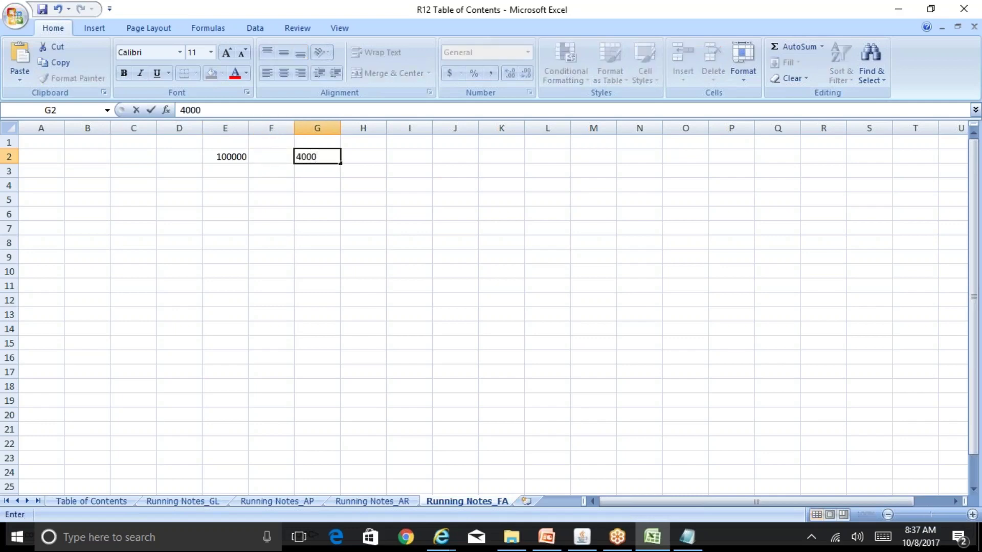
type("0")
key("Return")
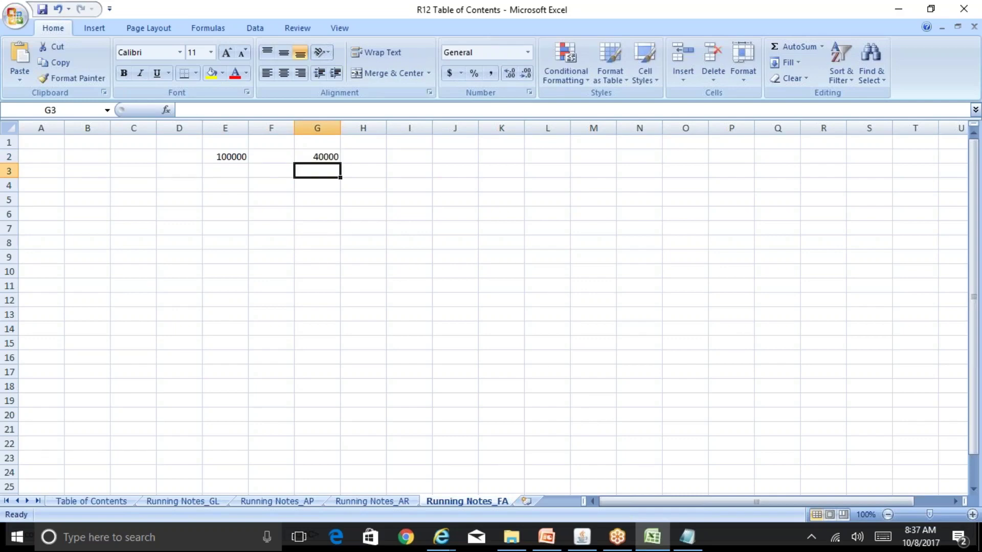
Calculate the difference between the two amounts in cell G3 with the formula =E2-G2.
type("=")
key("Up")
key("Left")
key("Left")
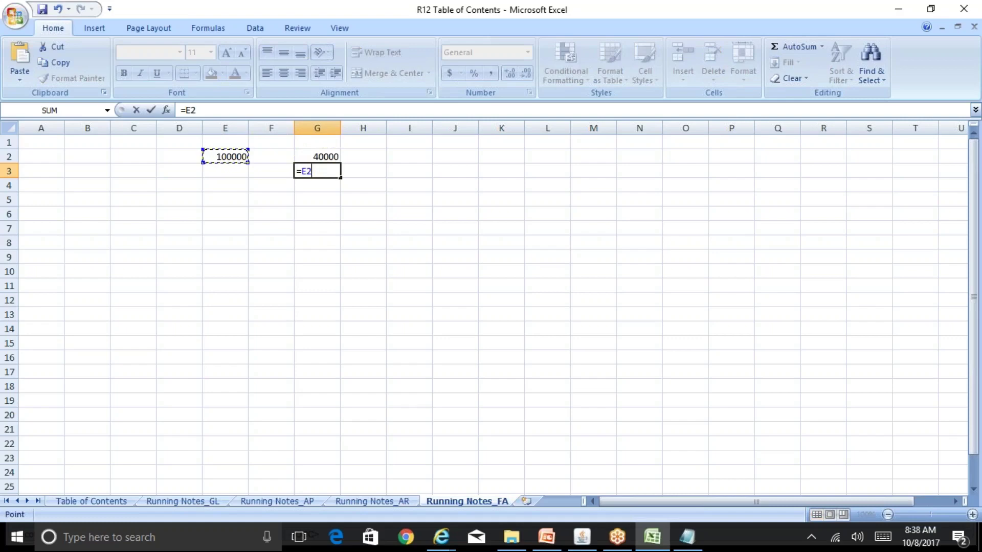
type("-")
left_click(320, 156)
key("Return")
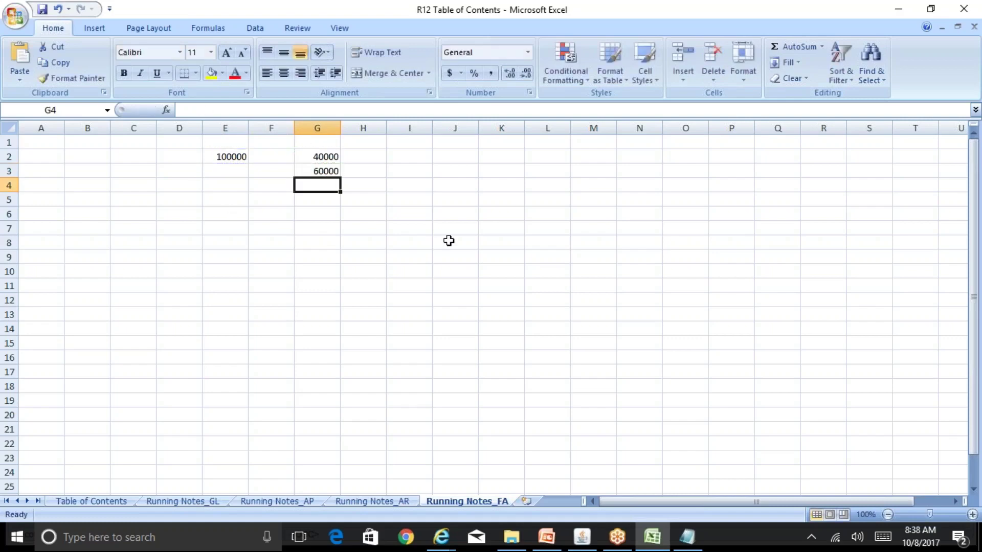
Enter the amount 50000 in cell J2.
key("Up")
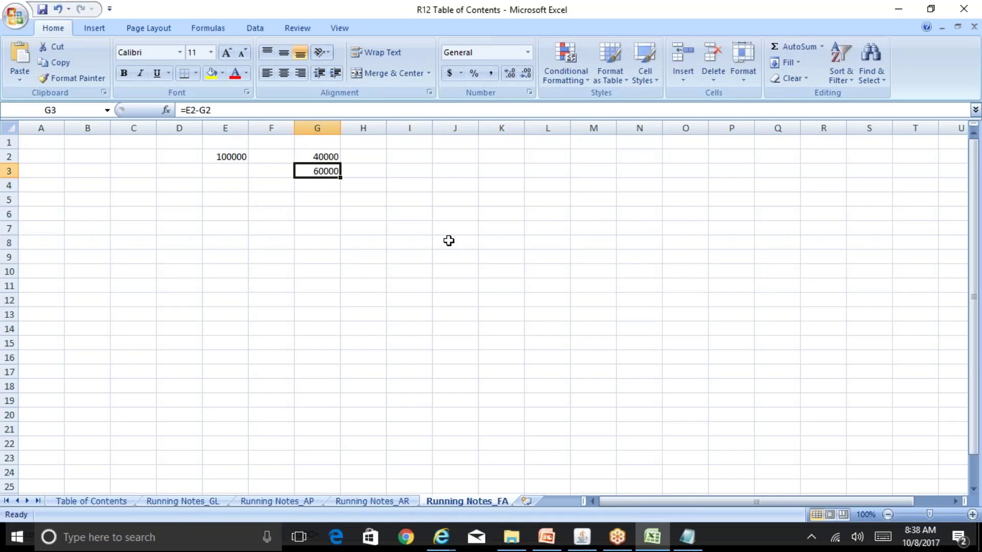
key("Right")
key("Right")
key("Right")
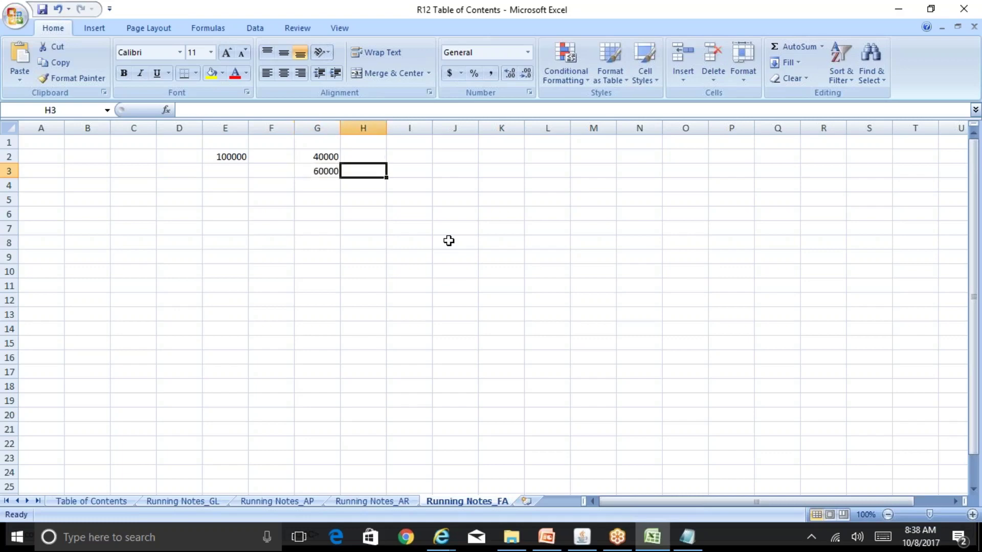
key("Up")
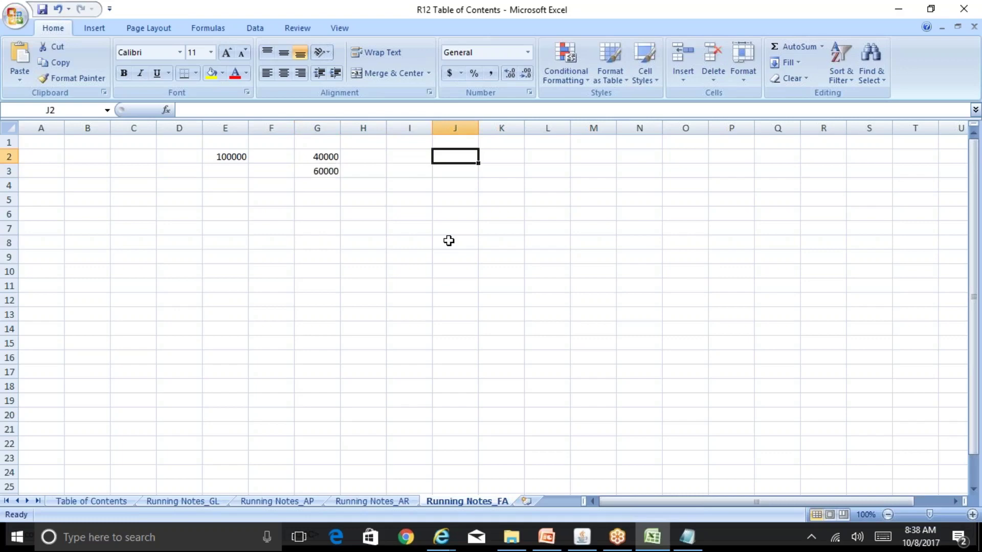
type("1000")
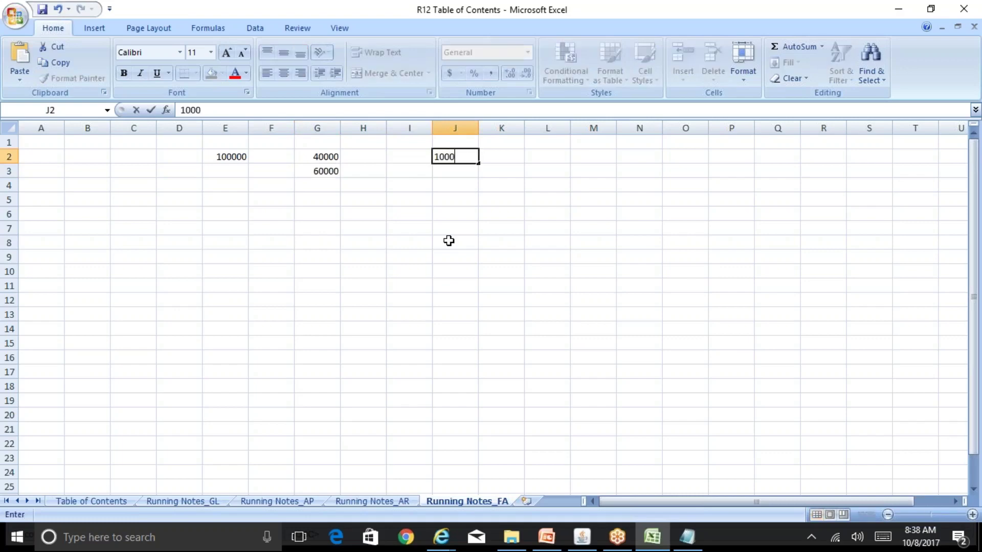
key("BackSpace")
key("BackSpace")
key("BackSpace")
key("BackSpace")
type("50000")
key("Tab")
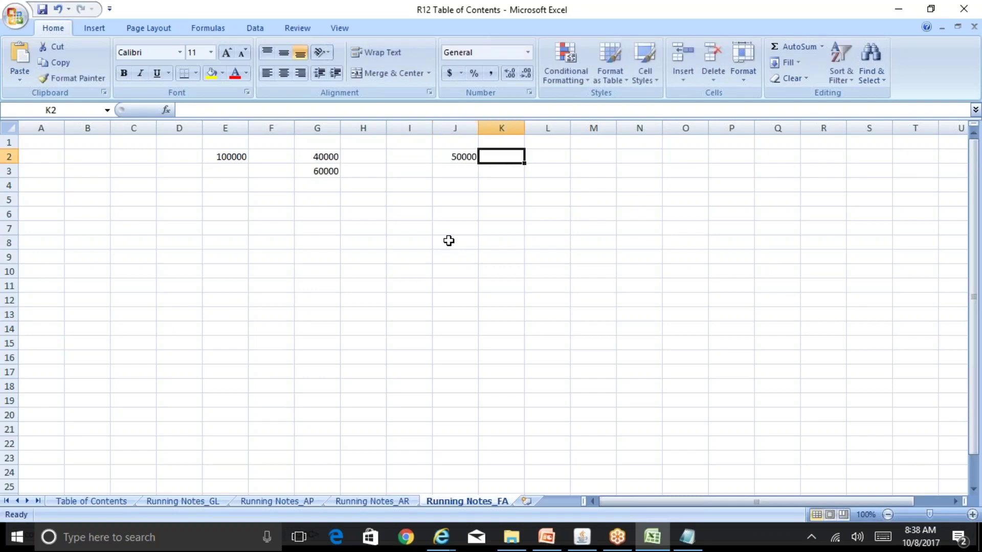
Calculate 10 percent of the J2 amount in cell K2 with the formula =J2*10/100.
type("=J2*")
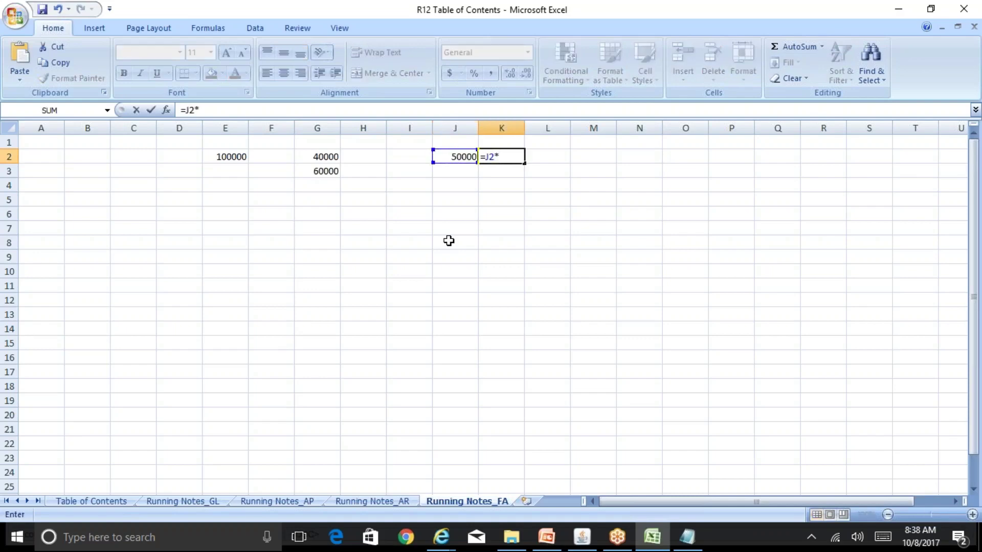
type("10/100")
key("Return")
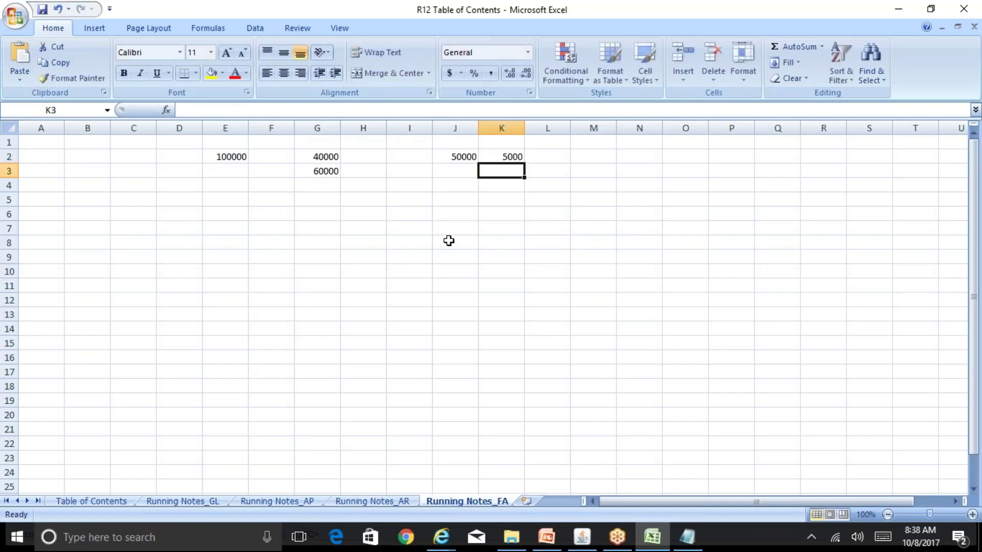
Change the amount in cell G2 to 45000.
key("Up")
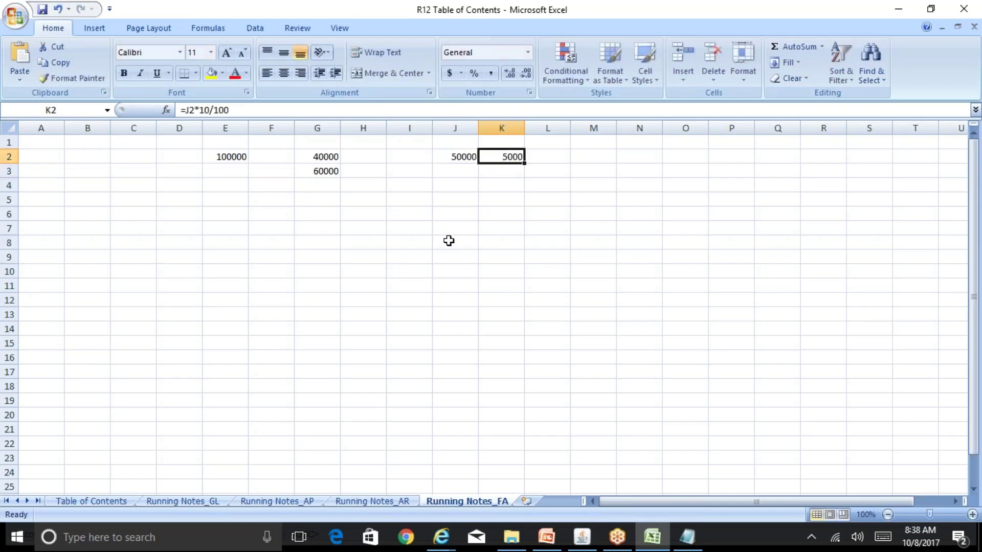
key("Left")
key("Left")
key("Left")
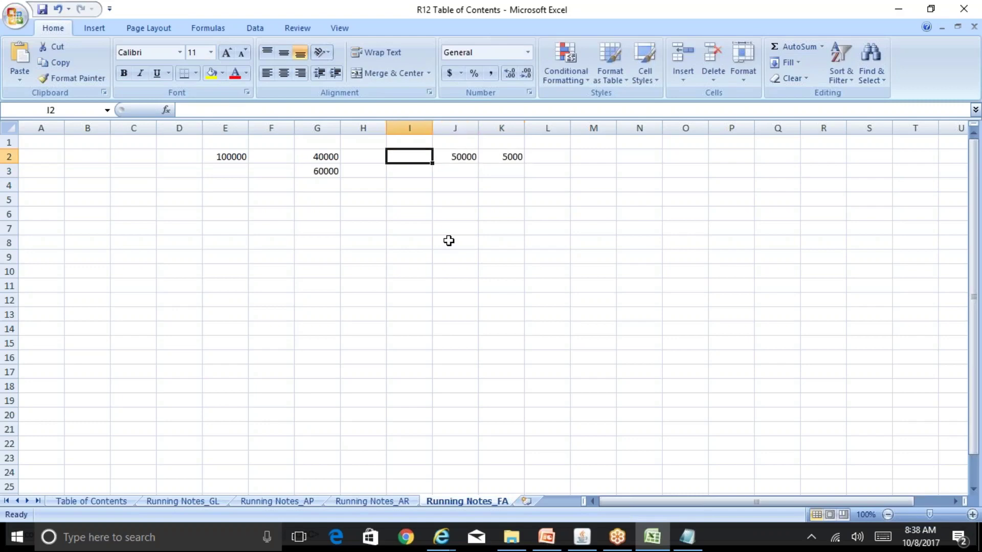
key("Down")
key("Left")
key("Up")
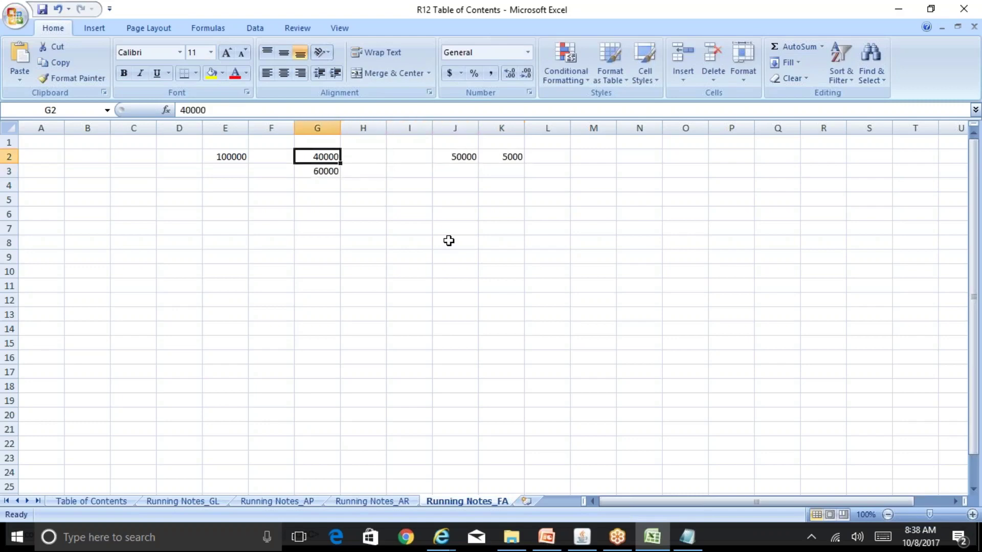
key("F2")
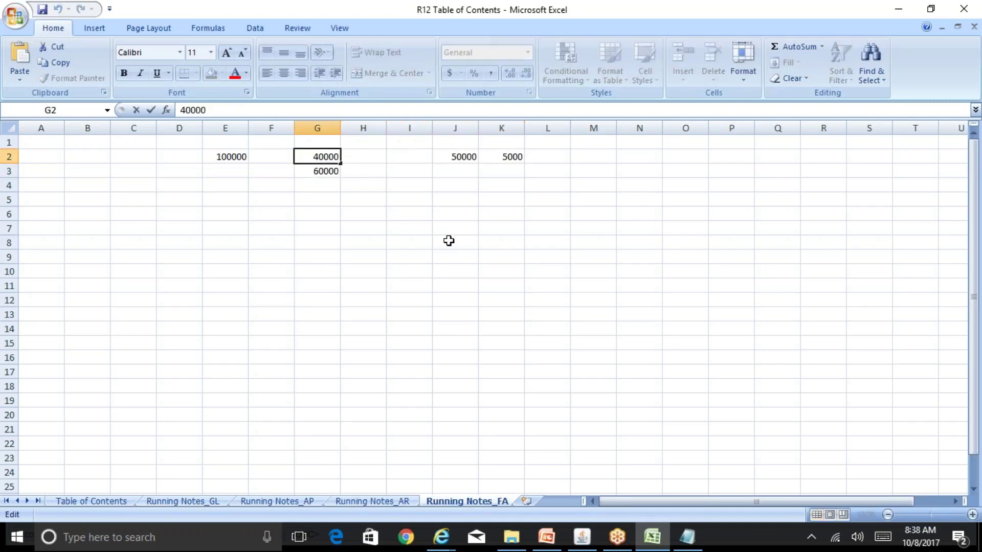
key("Left")
key("Left")
key("shift+Right")
type("5")
key("Return")
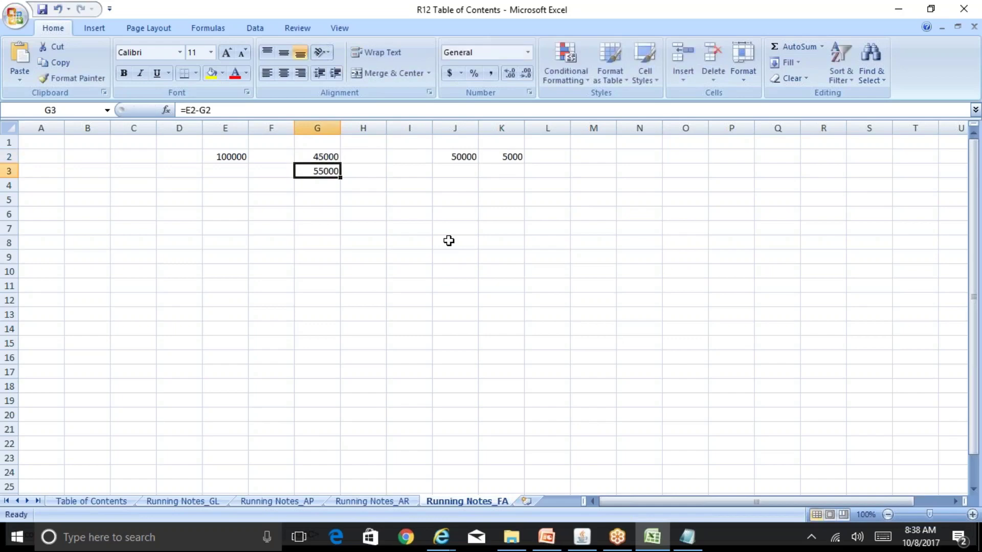
Calculate 30 percent of 60000 in cell G5 with the formula =60000*30/100.
key("Up")
key("Down")
key("Down")
key("Down")
type("=")
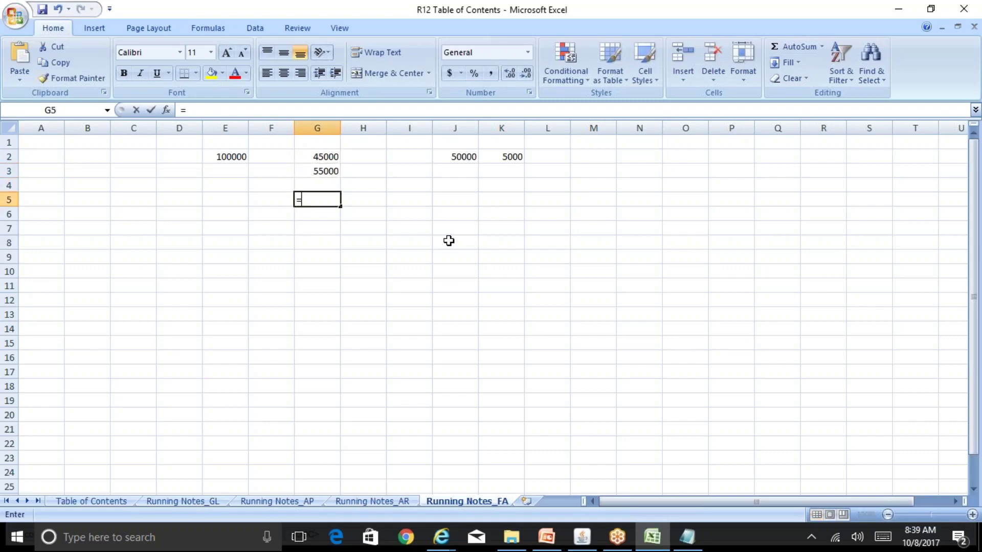
type("60000")
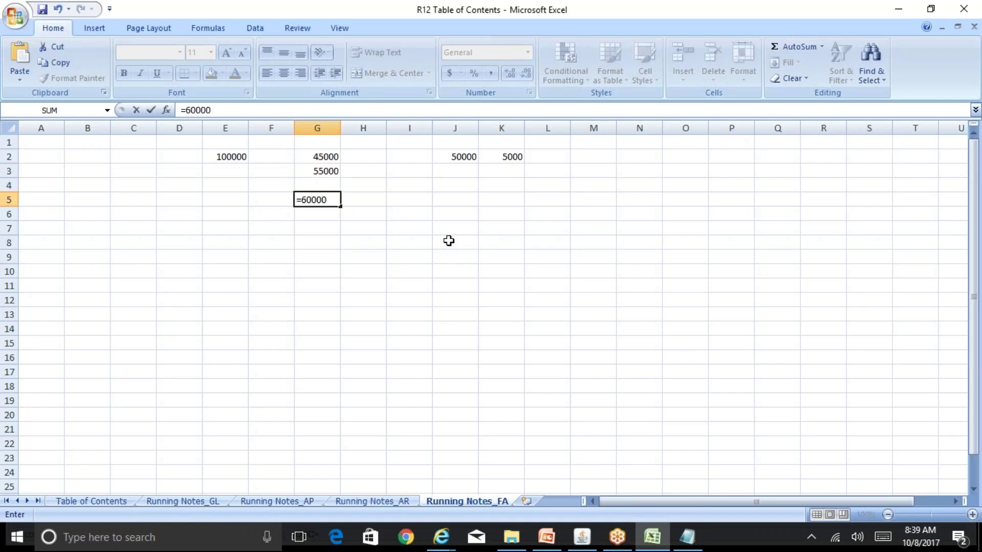
type("*30/100")
key("Return")
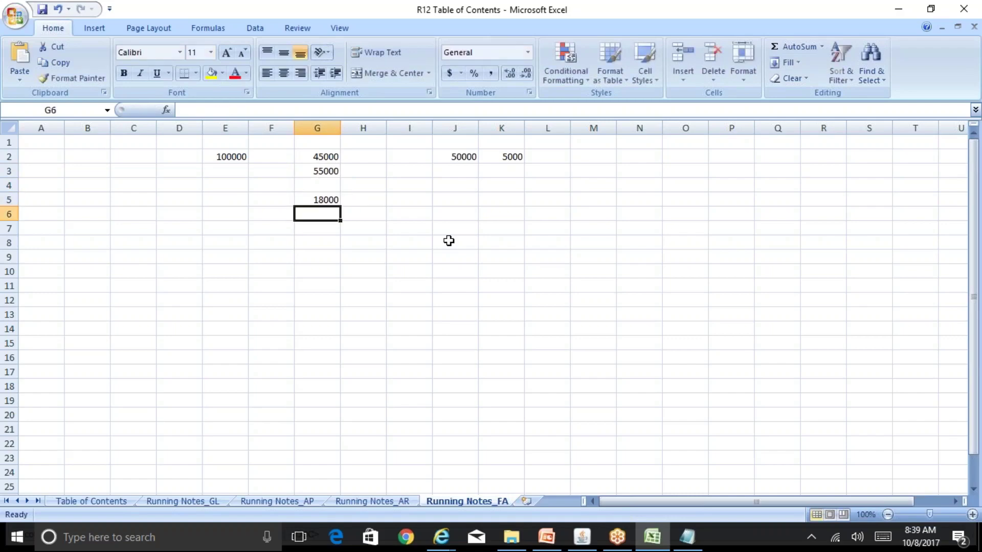
Calculate 30 percent of the G3 amount in cell G6 with the formula =G3*30/100.
type("=")
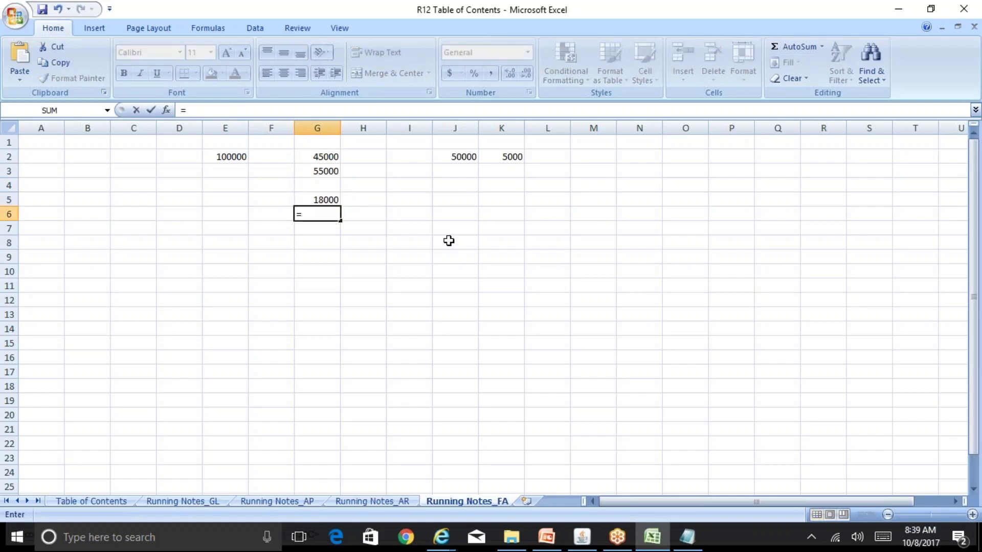
key("Up")
key("Up")
key("Up")
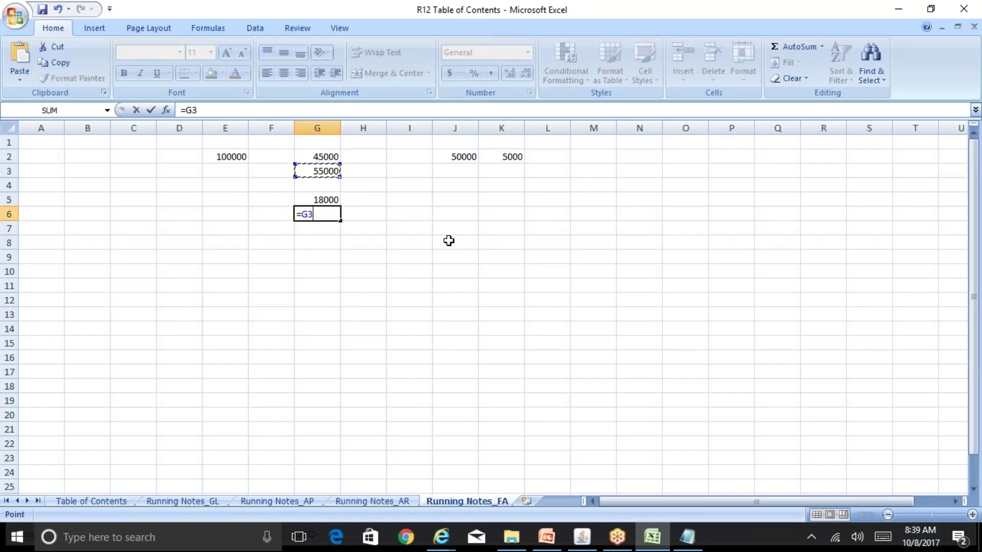
type("*30/100")
key("Return")
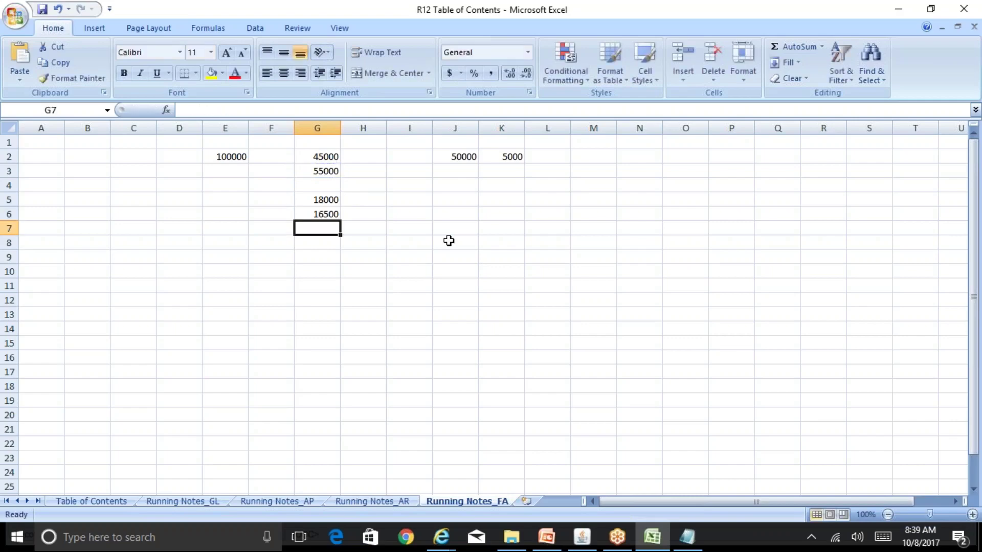
Calculate the difference between the two 30 percent amounts in cell H6 with the formula =G5-G6.
key("Up")
key("Right")
type("=")
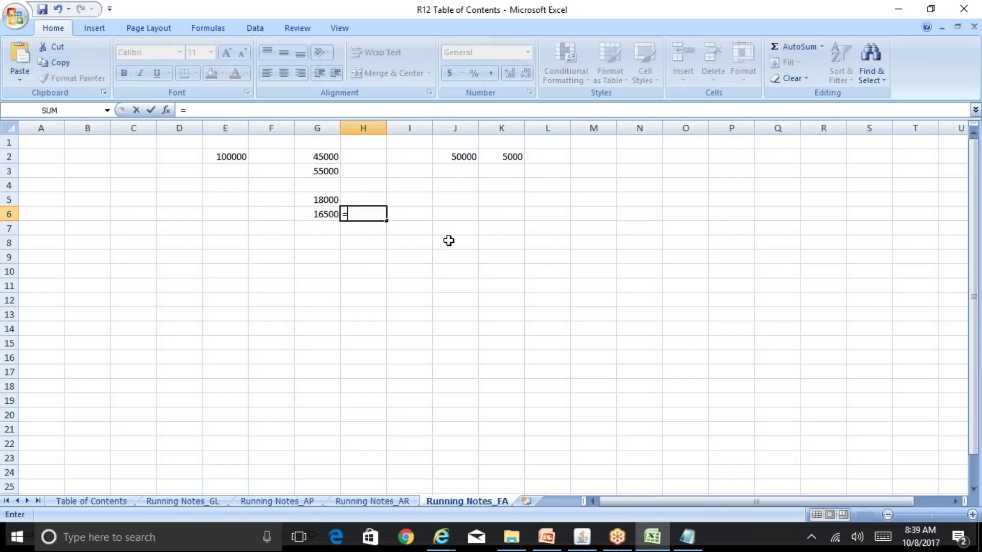
key("Left")
key("Up")
type("-")
key("Left")
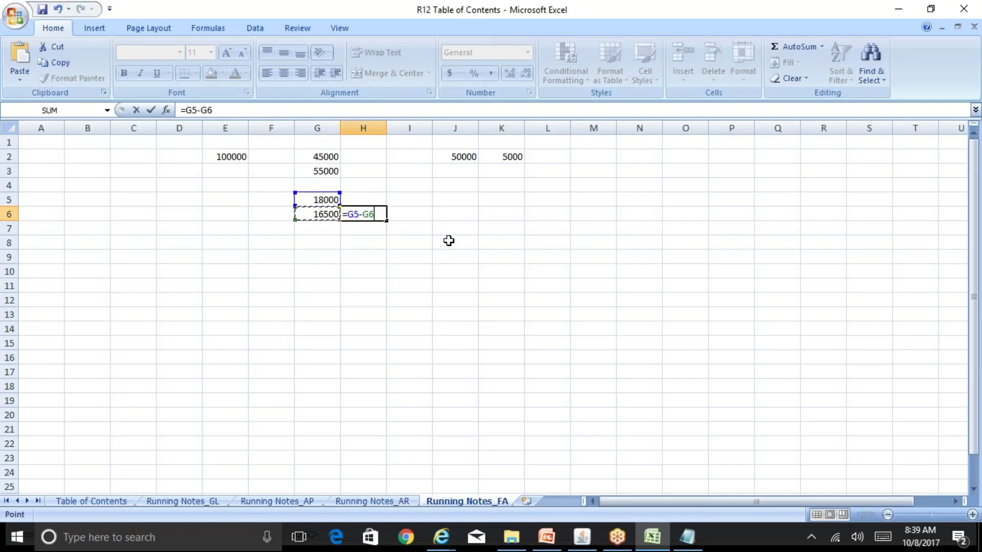
key("Return")
Select cell K2 to examine its 10 percent formula.
key("Up")
key("Right")
key("Right")
key("Right")
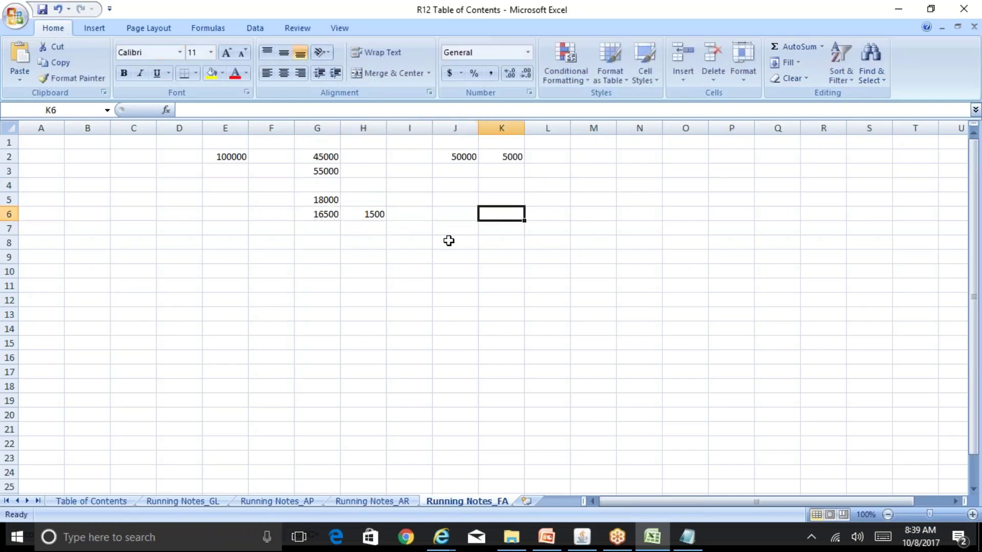
key("Up")
key("Up")
key("Up")
key("Up")
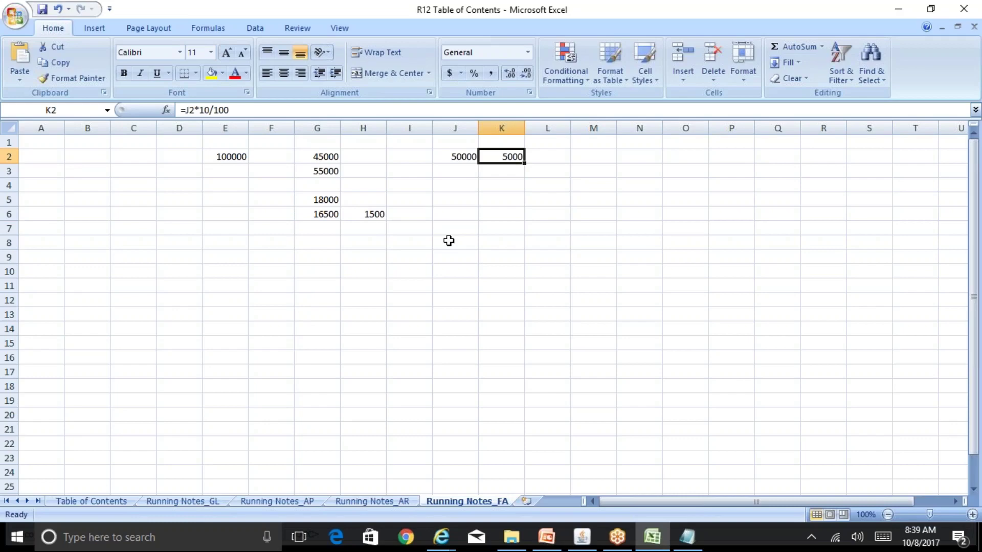
Open the BR100_Financials_FA workbook from the BR100 folder in File Explorer and go to its Overview sheet.
left_click(224, 185)
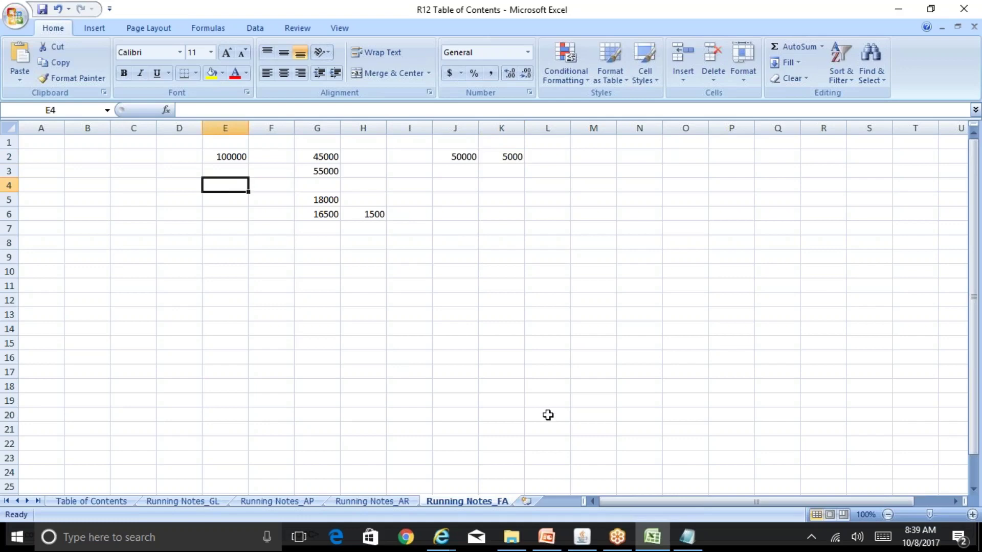
mouse_move(685, 541)
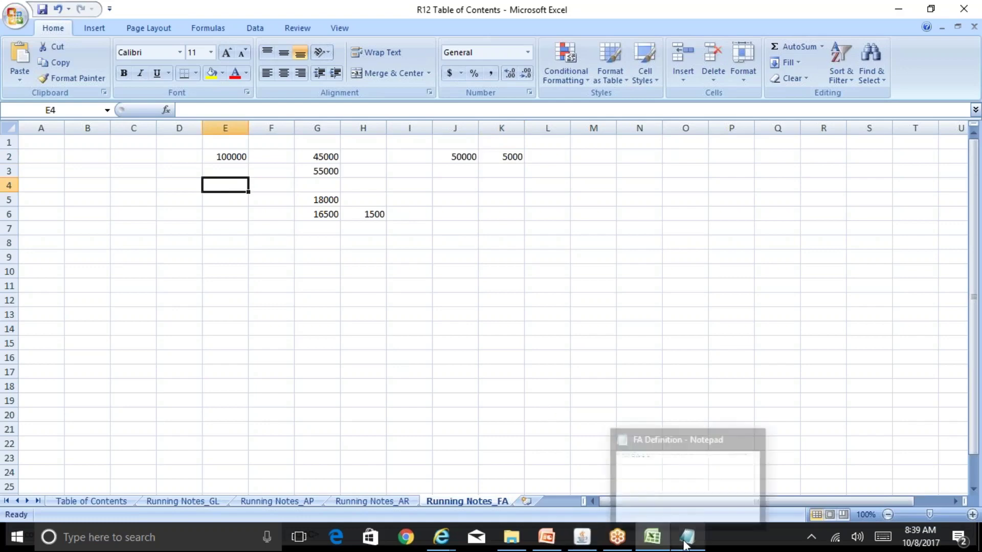
left_click(582, 539)
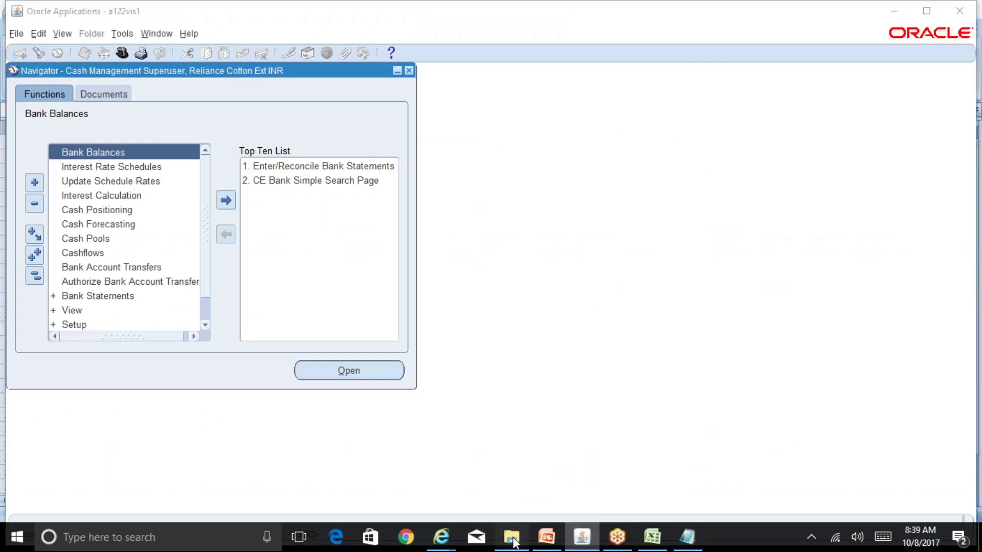
left_click(511, 537)
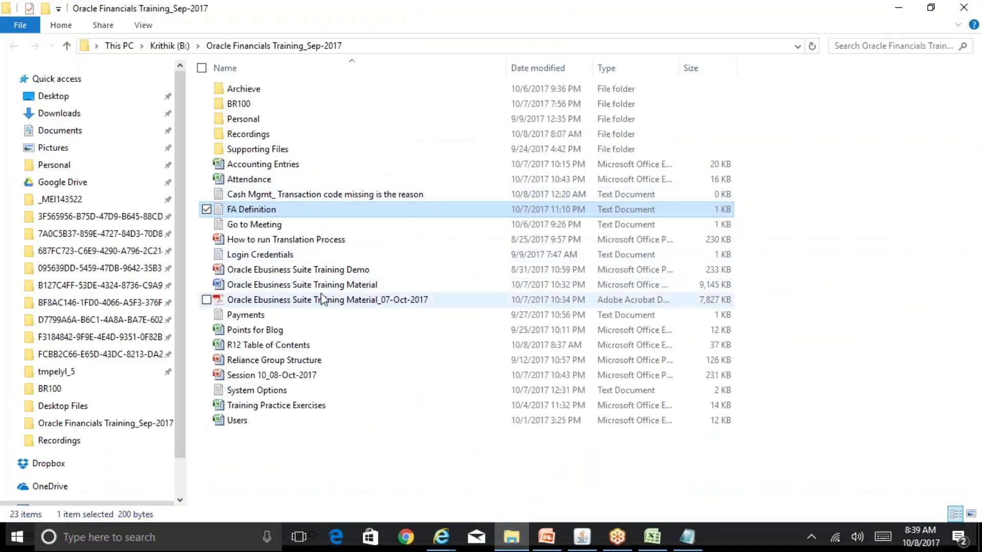
double_click(244, 105)
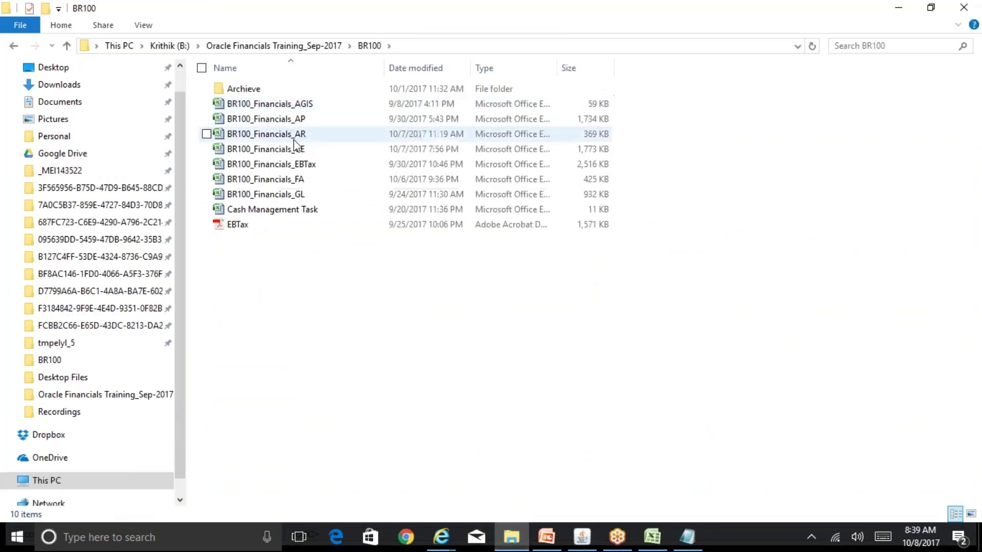
double_click(296, 180)
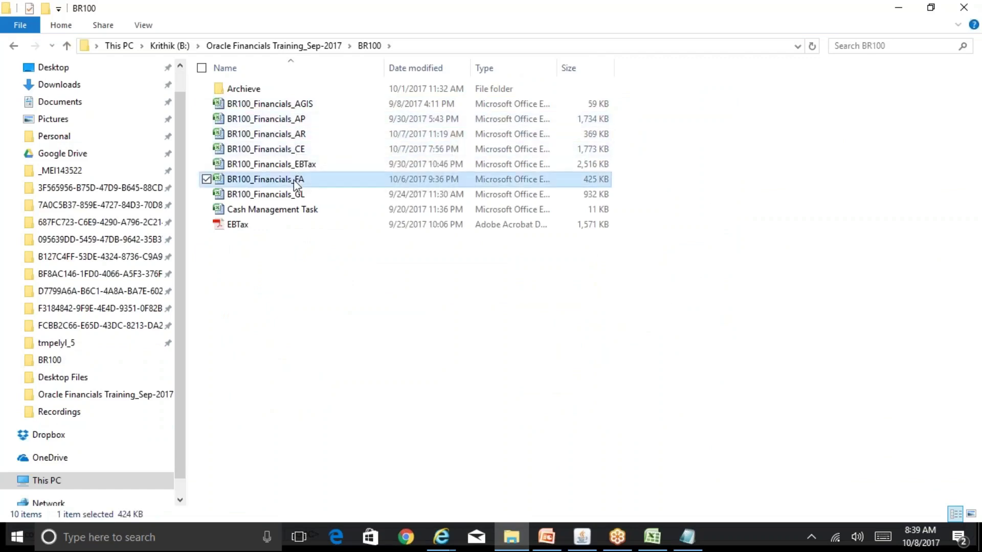
left_click(337, 359)
key("ctrl+Home")
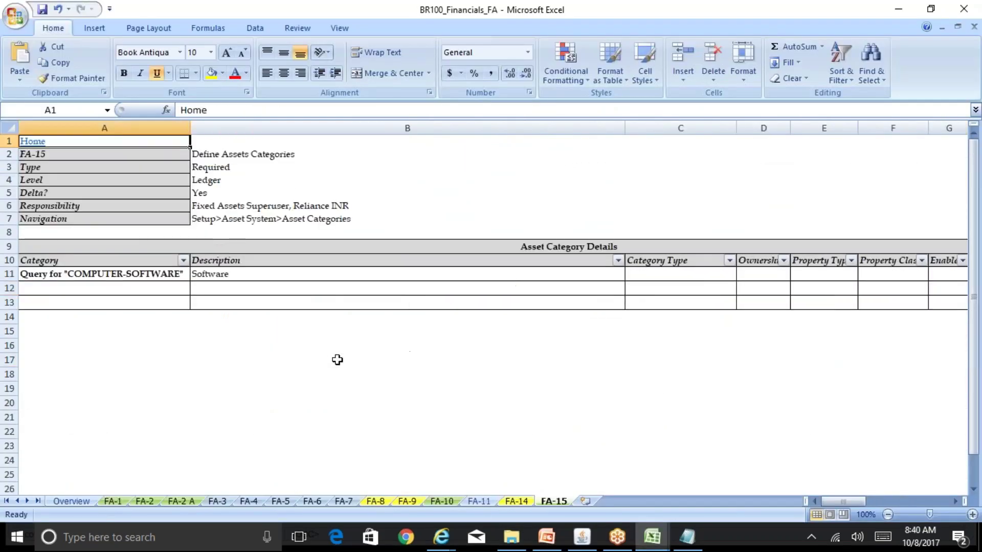
left_click(32, 141)
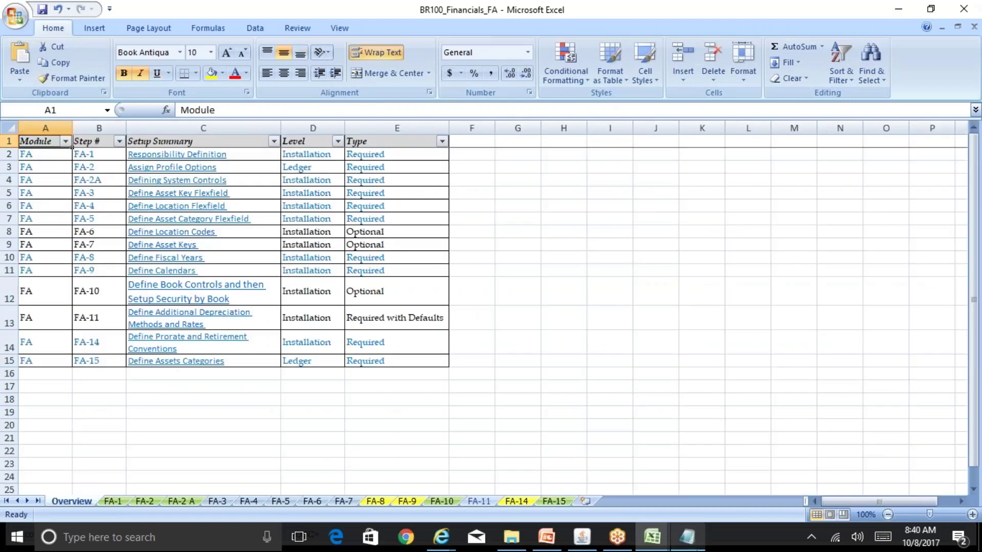
Return to the Running Notes_FA sheet of the R12 Table of Contents workbook and select cell F11.
left_click(653, 538)
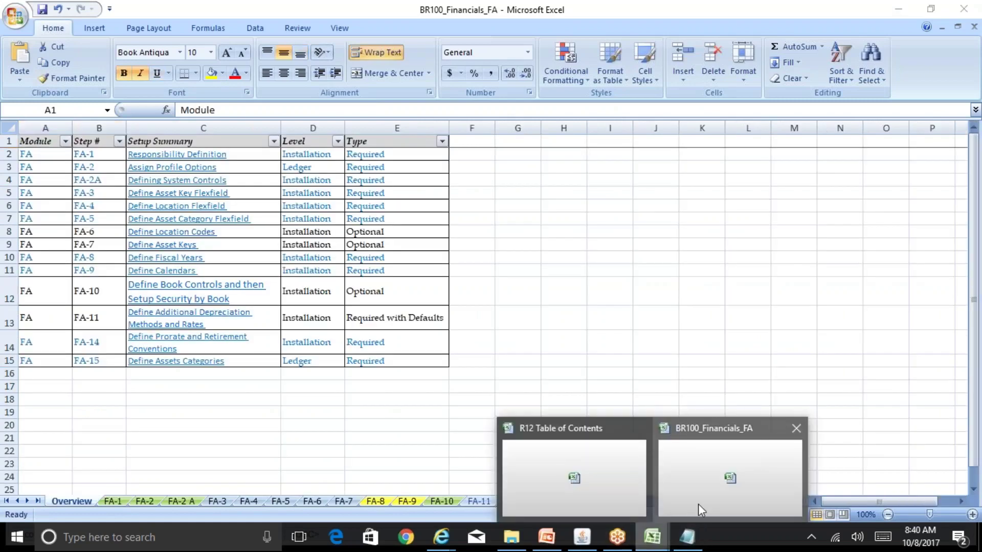
left_click(606, 493)
left_click(279, 286)
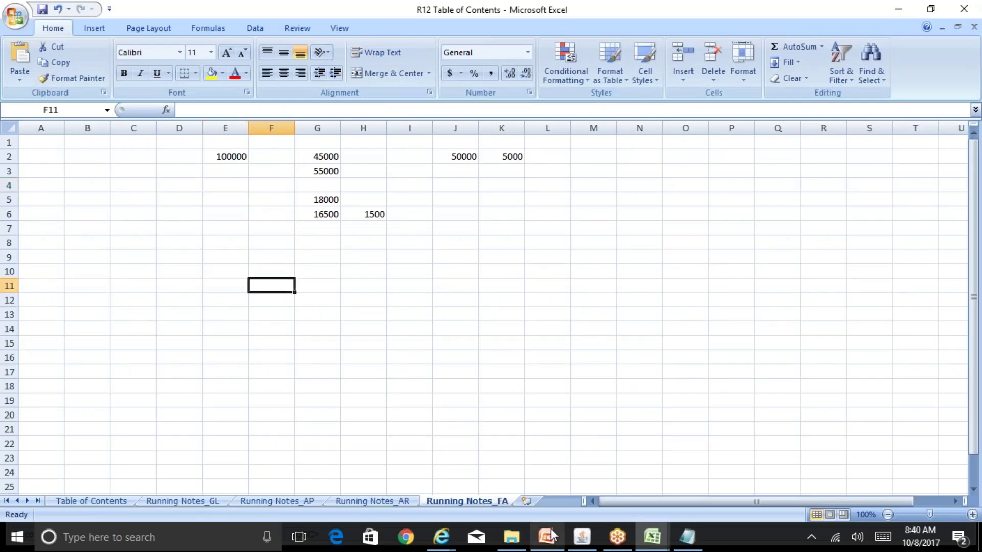
Examine the Reliance Group Org Structure slide in PowerPoint and return to the Running Notes_FA sheet in Excel.
mouse_move(550, 529)
left_click(565, 491)
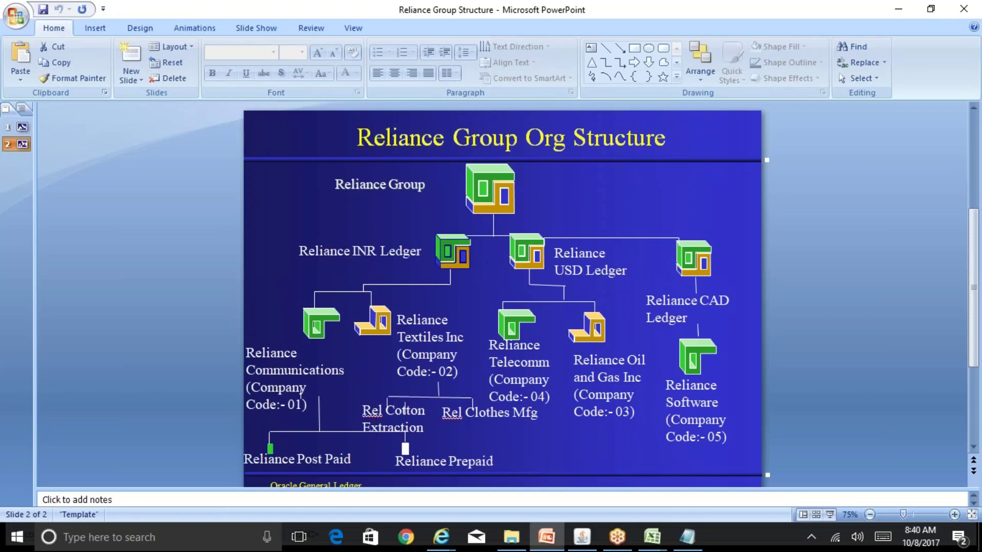
mouse_move(657, 536)
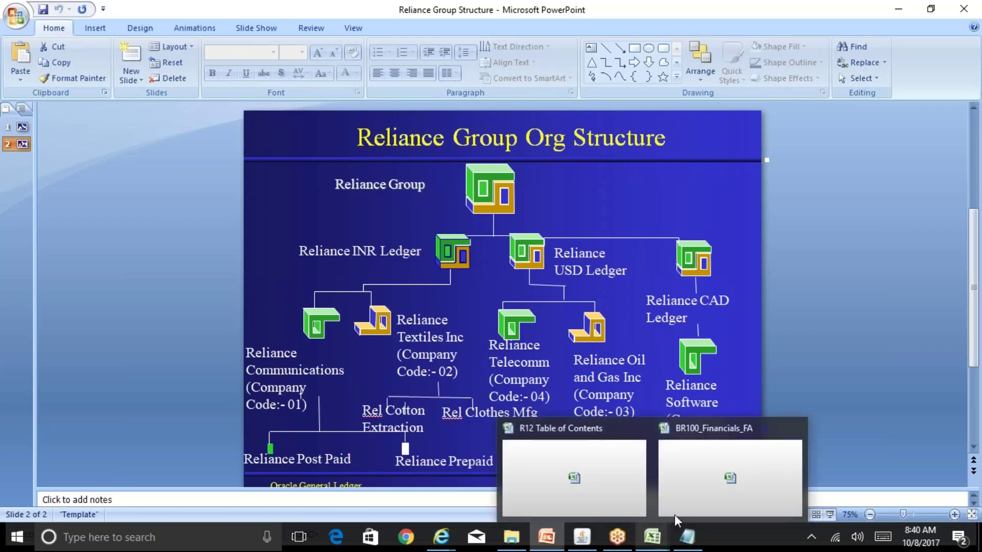
left_click(623, 489)
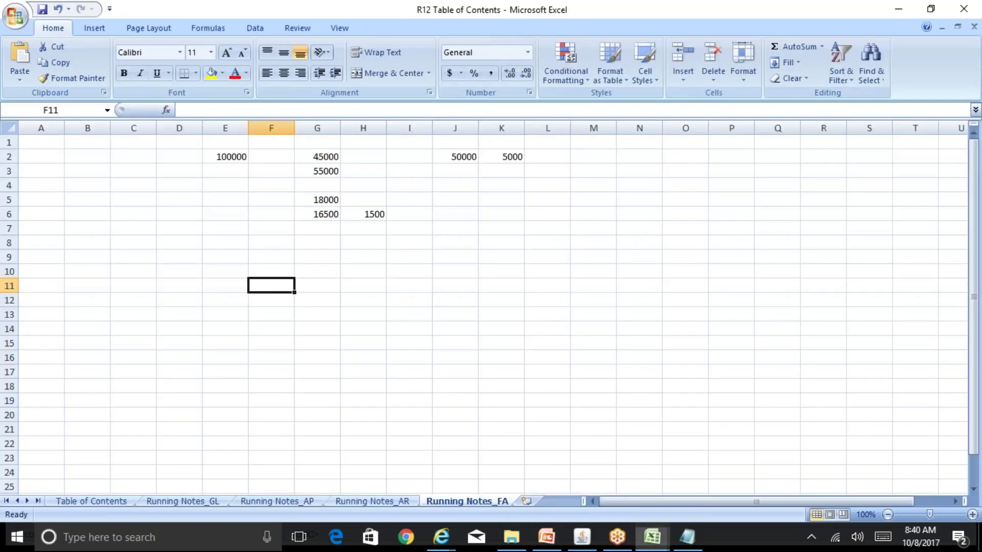
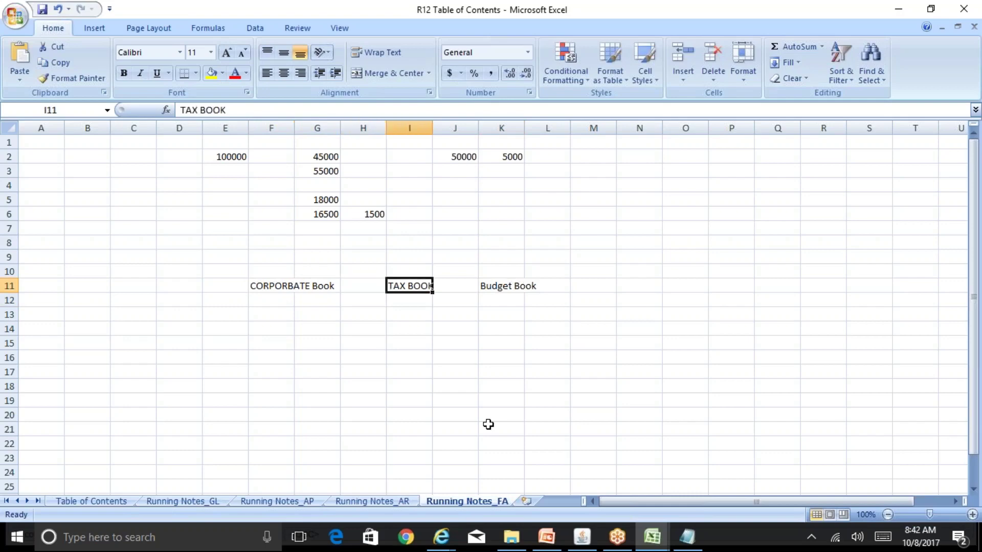
Review the book headings in row 11, check the Reliance Group Org Structure slide in PowerPoint, and return to the Excel notes.
key("Left")
key("Left")
key("Right")
key("Right")
key("Right")
left_click(546, 536)
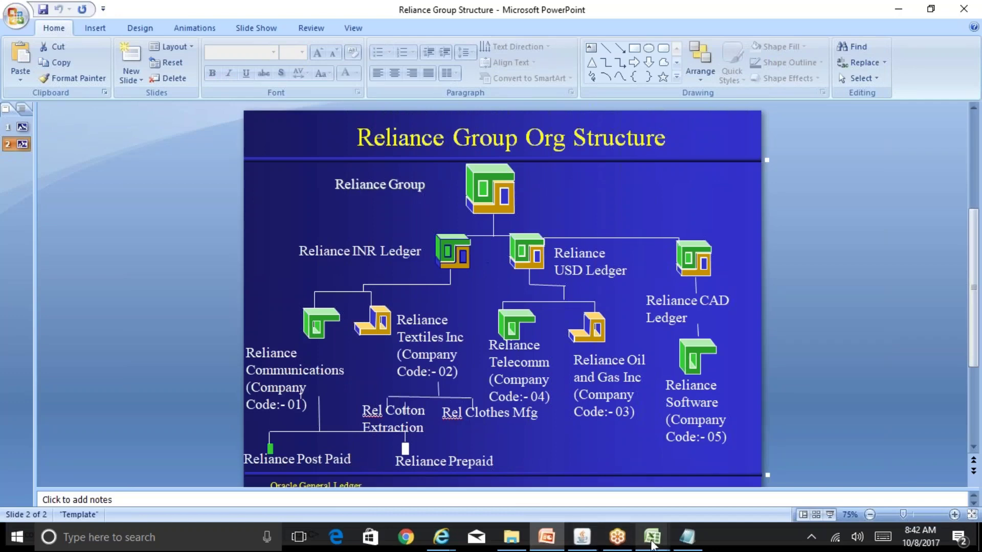
mouse_move(651, 546)
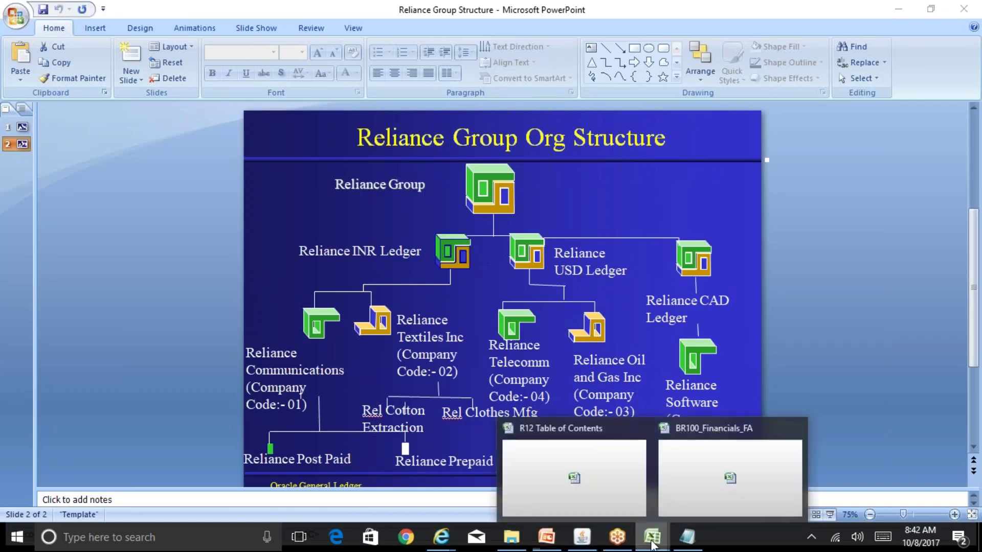
left_click(624, 508)
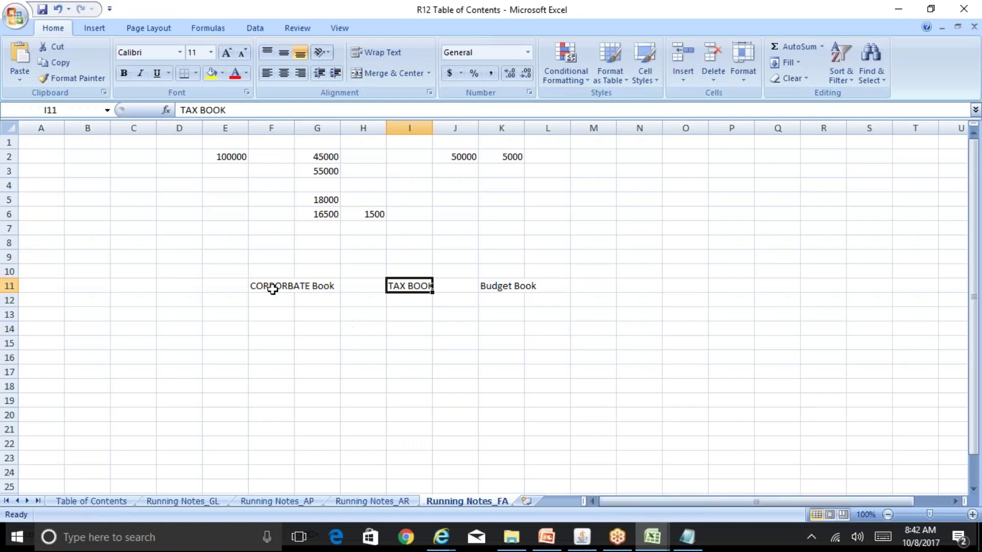
Select the corporate book heading in F11 and the tax book heading in I11 alternately to compare them.
left_click(272, 290)
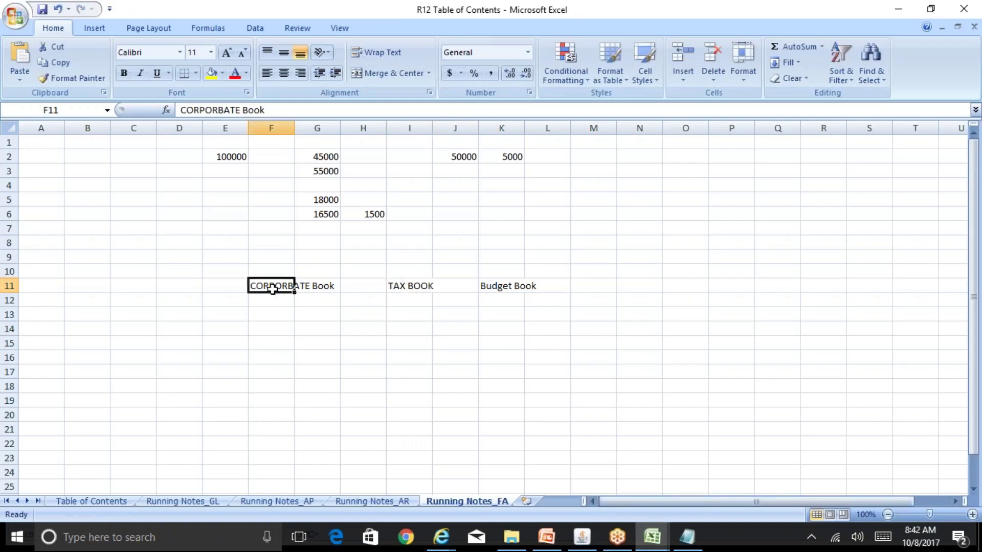
left_click(412, 290)
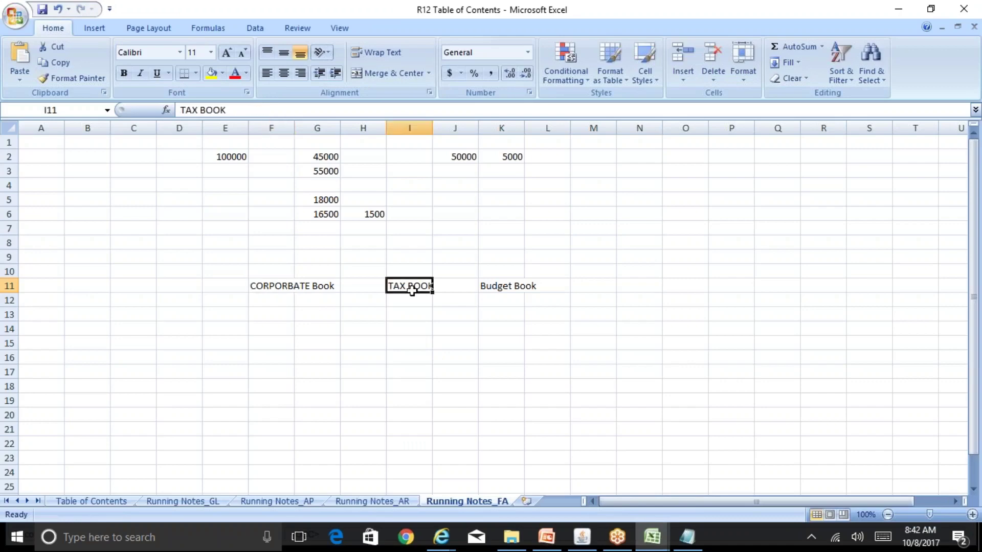
left_click(260, 283)
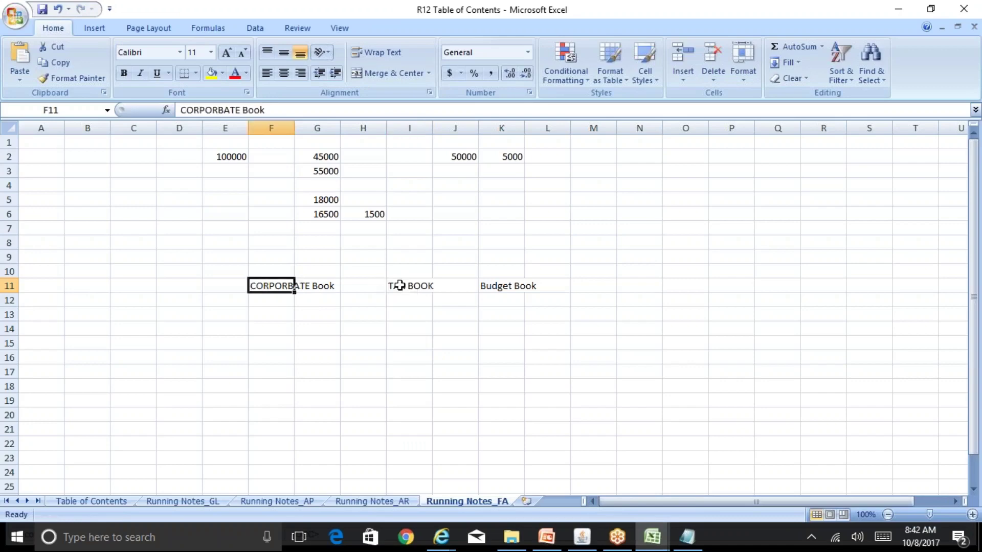
left_click(397, 285)
Enter the asset Building in cell F13 and its amount 100000 in cell G13 under the corporate book heading.
left_click(295, 313)
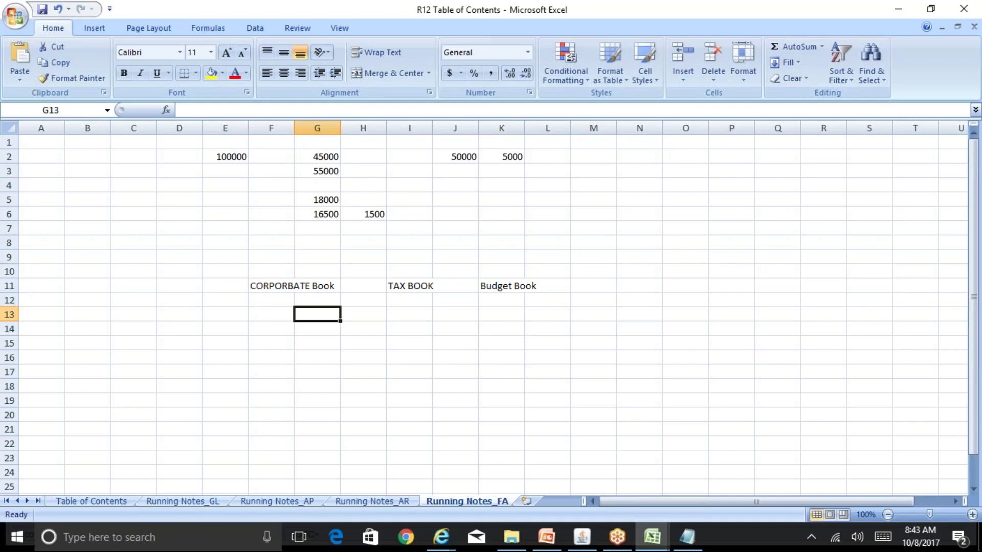
key("Left")
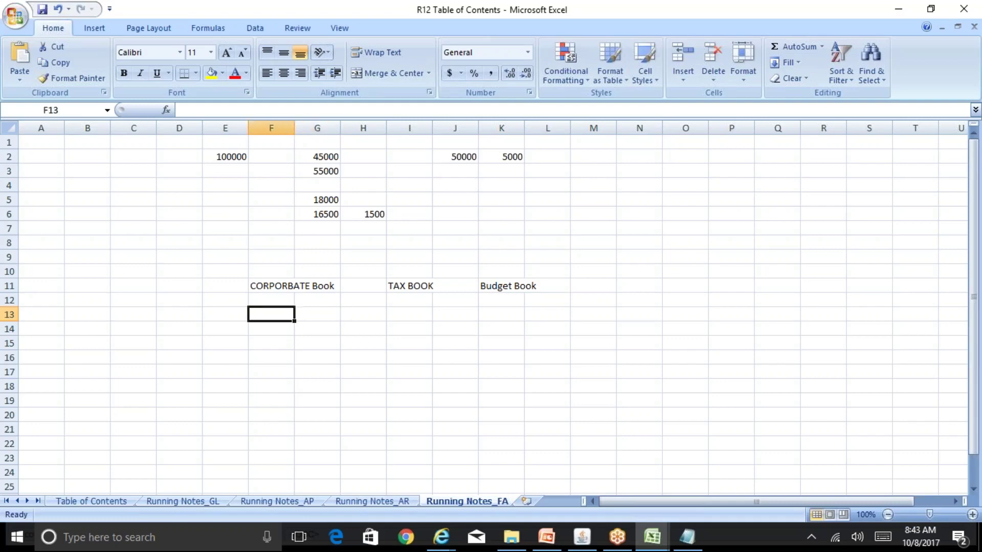
type("Bu")
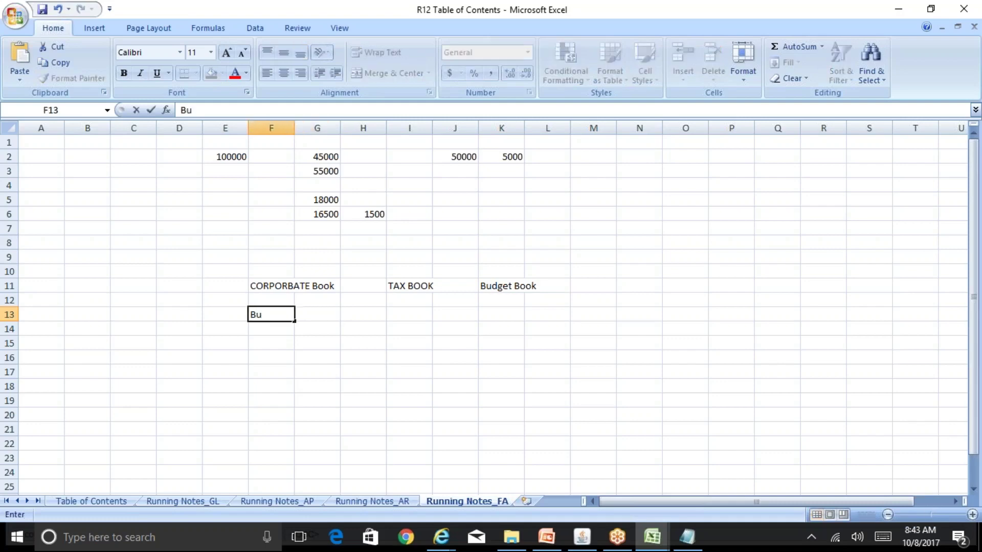
type("ilding")
key("Return")
key("Up")
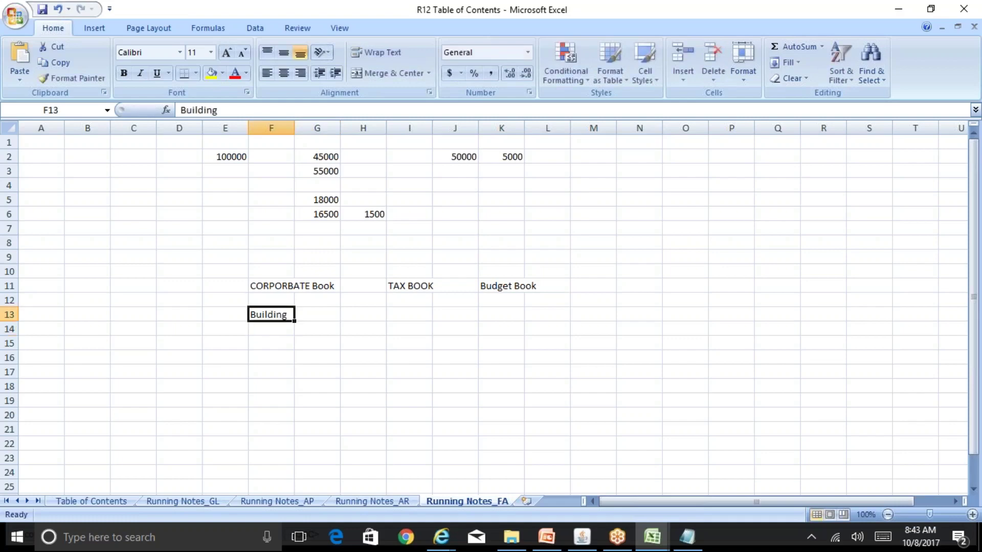
key("Right")
type("100000")
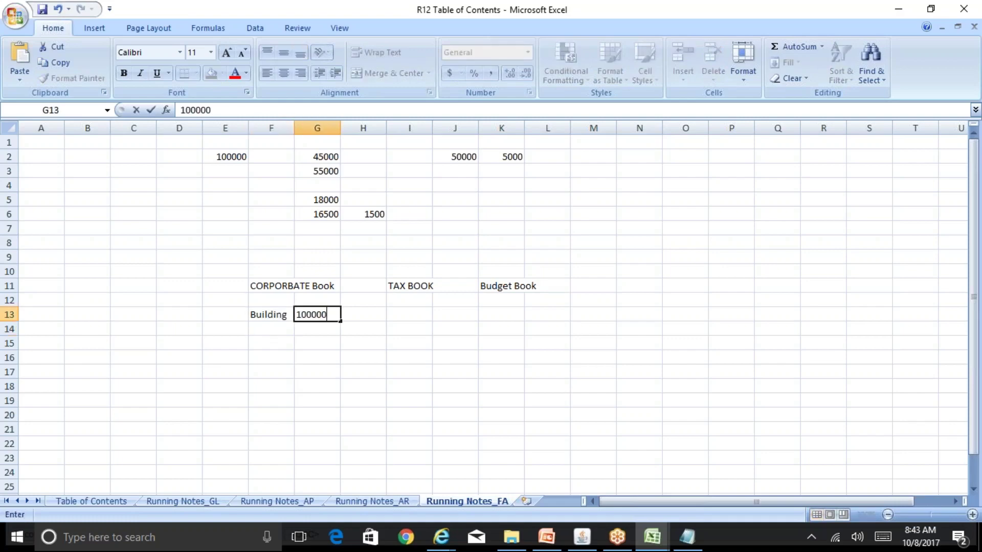
key("Right")
key("Left")
Enter the rate 10% in cell G14 below the corporate book amount.
key("Down")
key("Down")
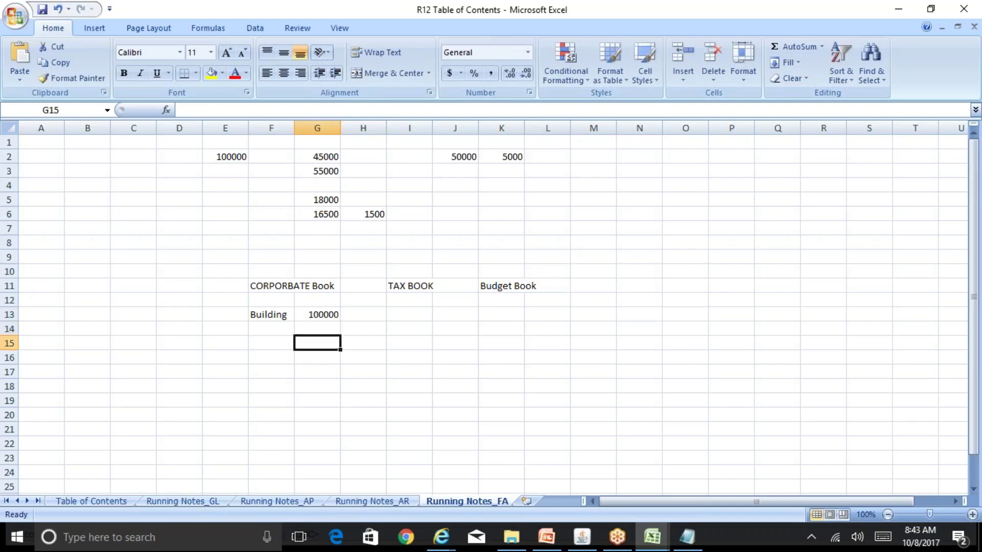
key("Up")
key("Up")
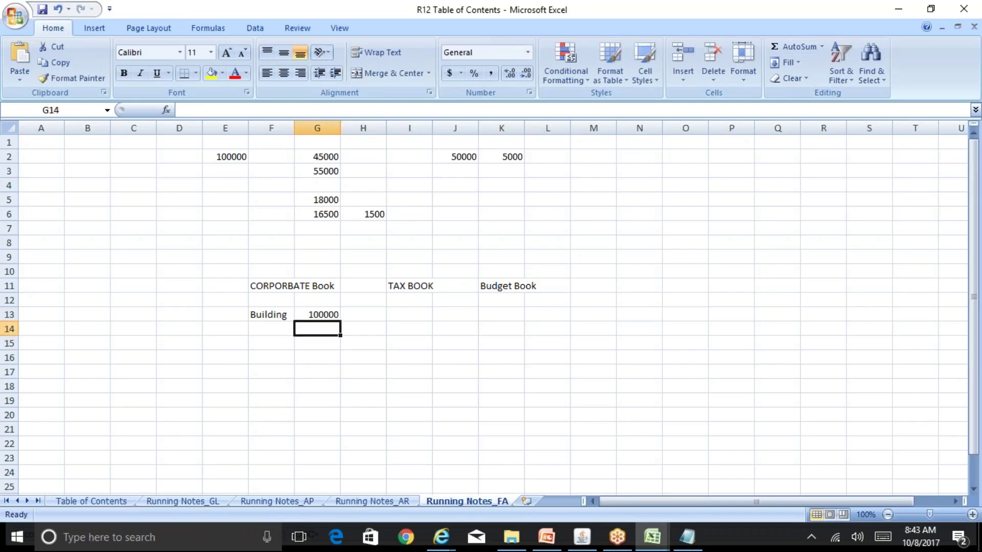
key("Down")
type("10%")
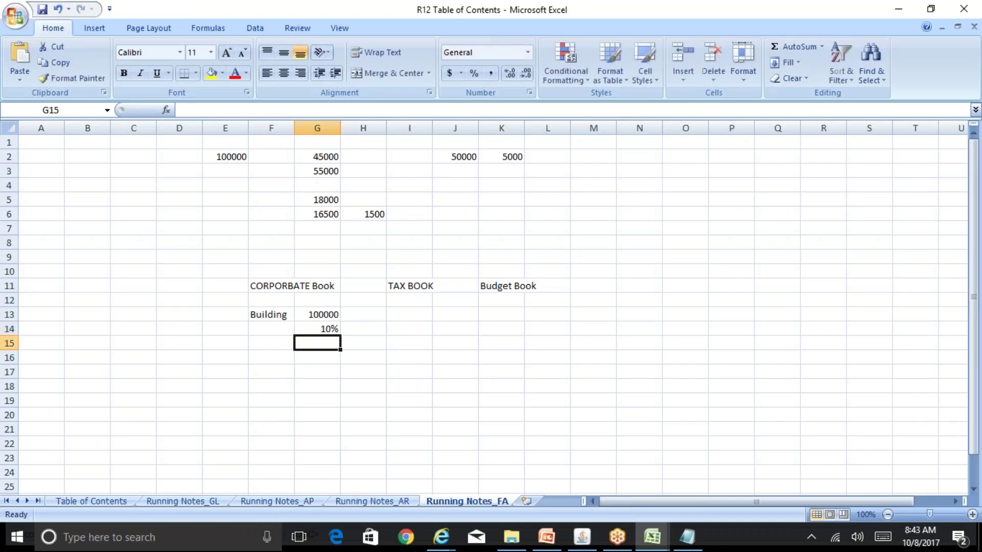
key("Return")
key("Up")
key("Up")
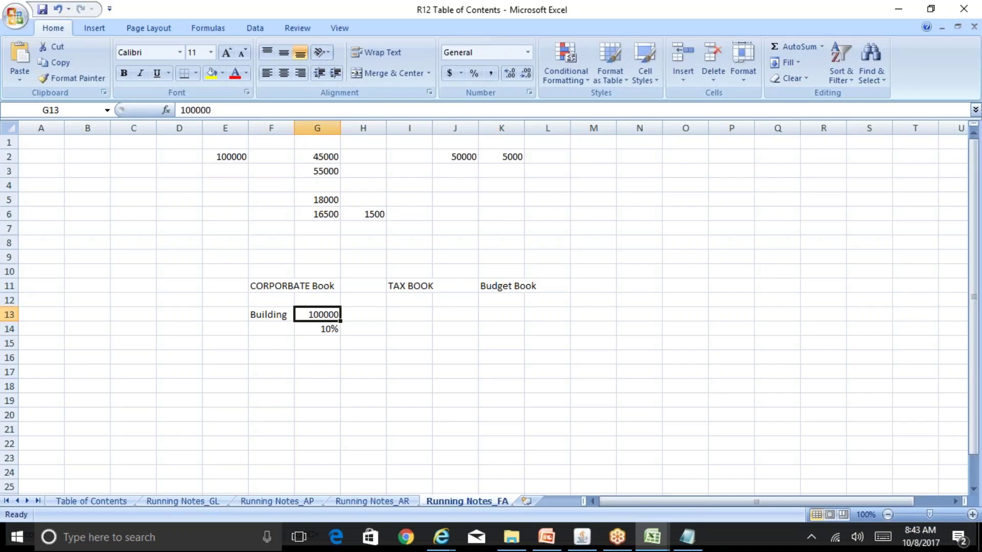
key("Down")
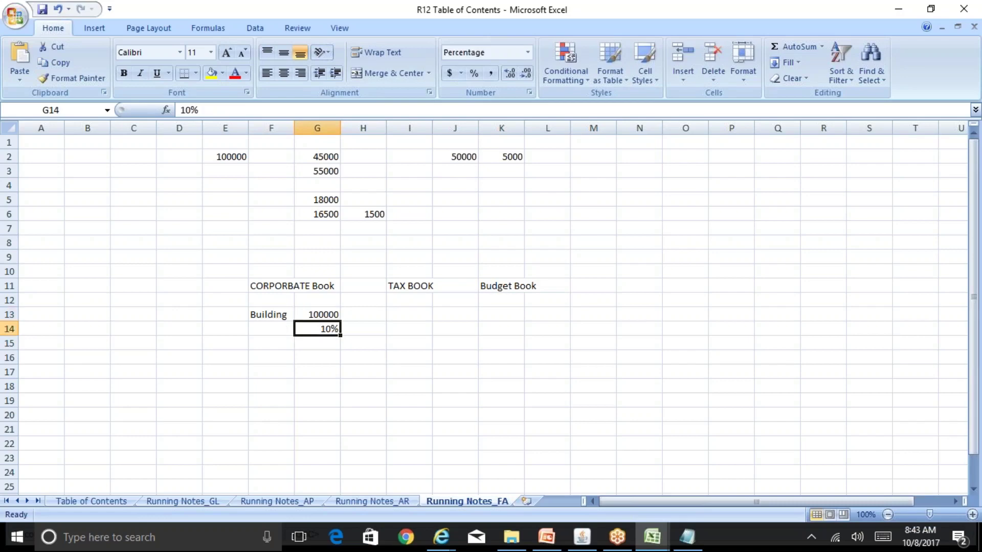
Copy the building amount from cell G13 to cell I13 under the TAX BOOK heading.
key("Up")
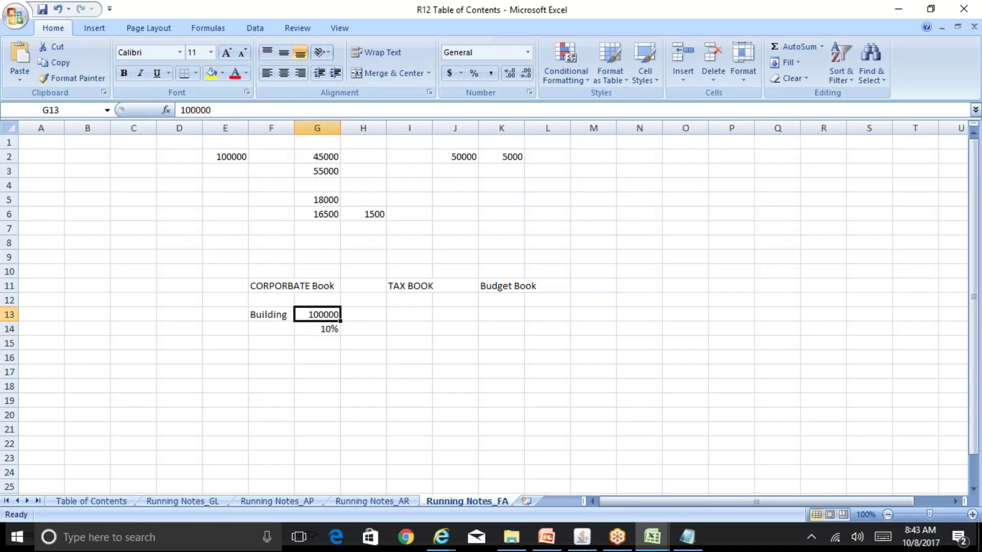
key("Right")
key("Right")
key("Left")
key("Left")
key("ctrl+c")
key("Right")
key("Right")
key("ctrl+v")
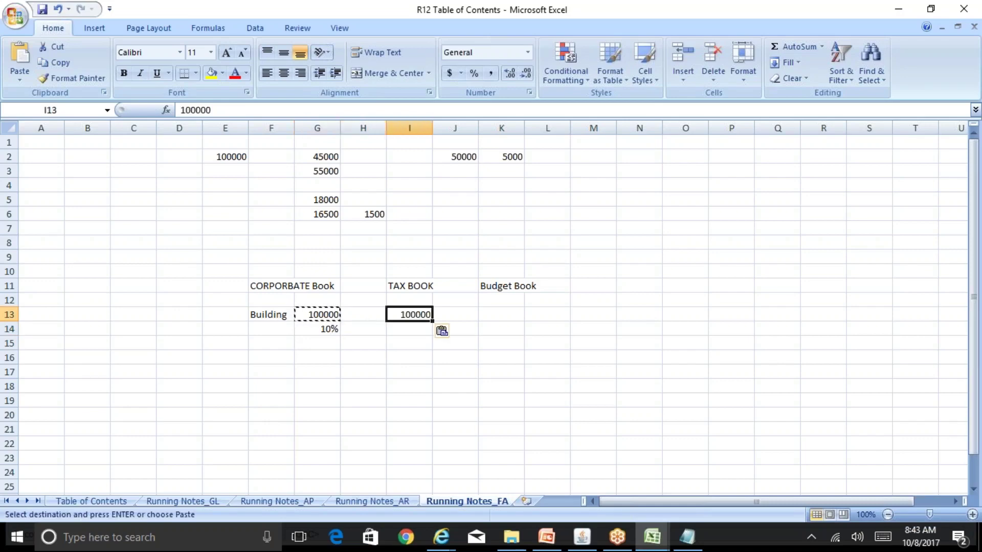
key("Return")
Enter 5% in cell I14 below the tax book amount, replace it with 15%, and select cell G11.
type("5%")
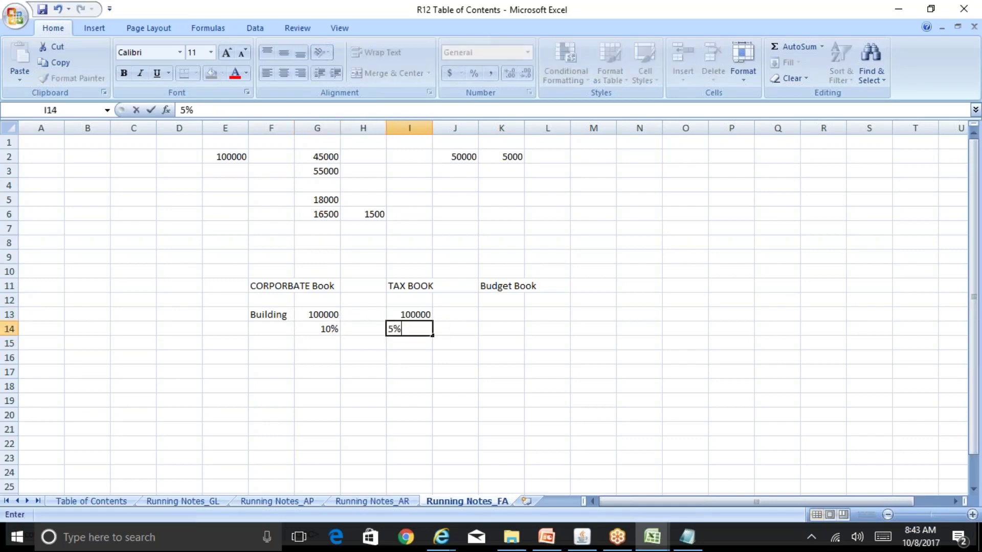
key("Return")
key("Up")
type("15%")
key("Return")
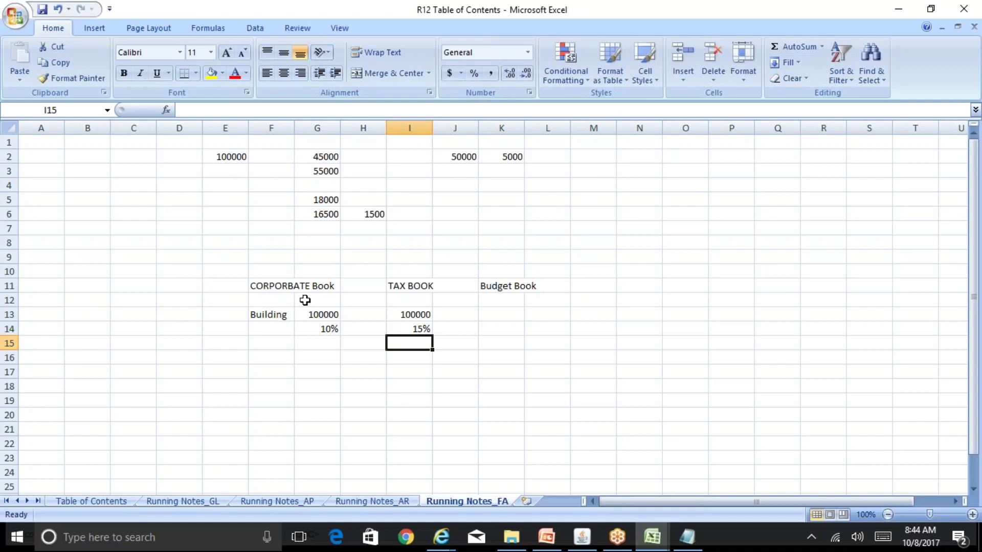
left_click(321, 291)
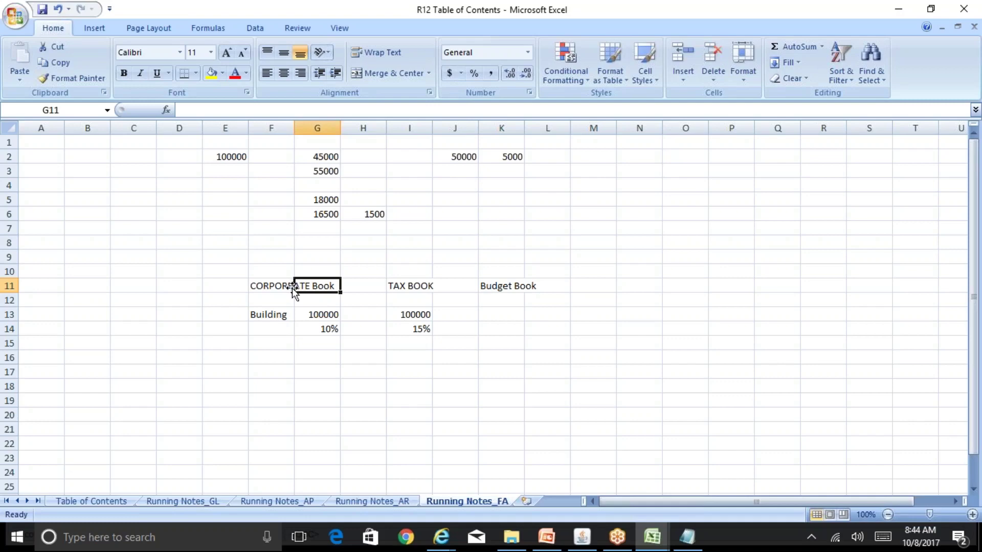
left_click(323, 333)
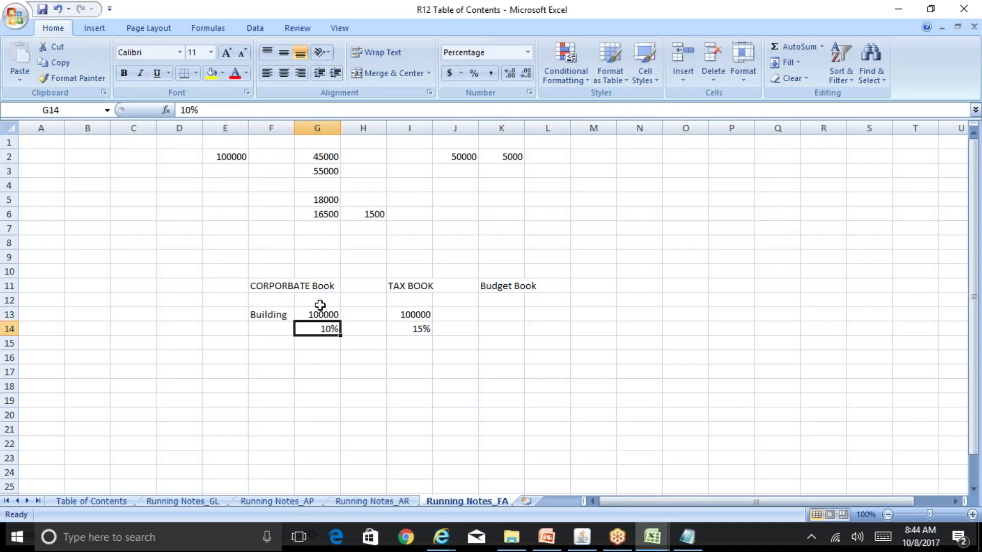
left_click(319, 305)
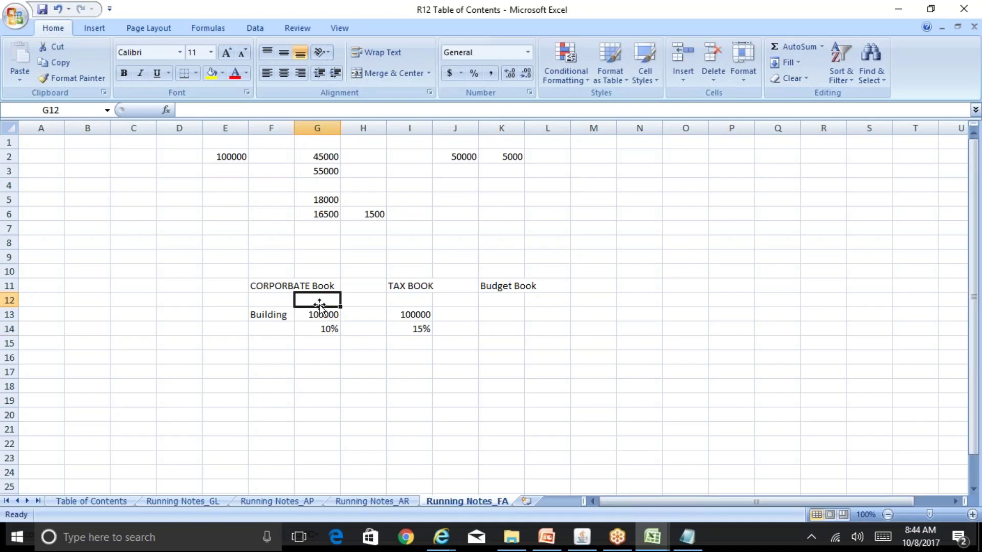
left_click(420, 288)
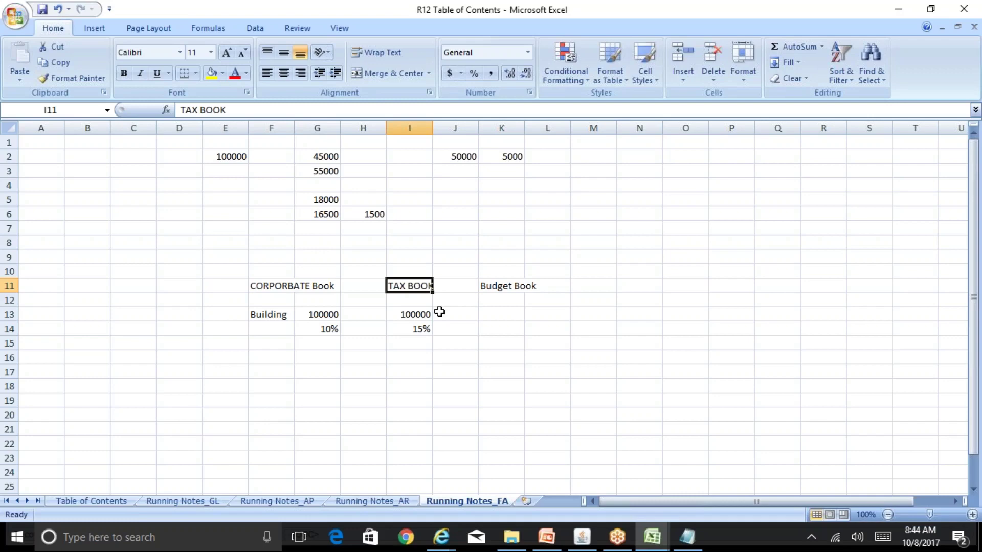
left_click(424, 326)
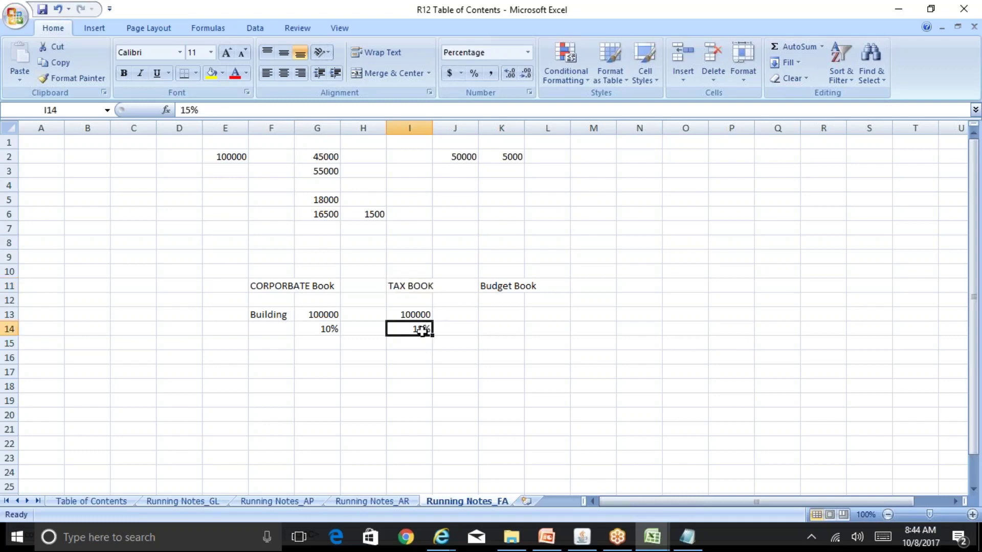
left_click(419, 353)
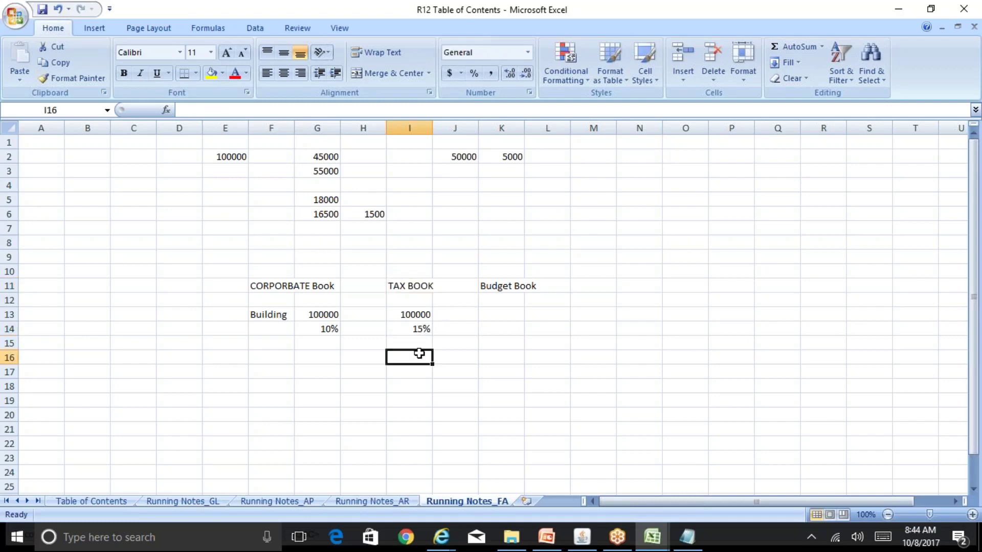
Enter the depreciation amounts 10000 in cell G15 for the corporate book and 15000 in cell I15 for the tax book.
left_click(321, 346)
type("10000")
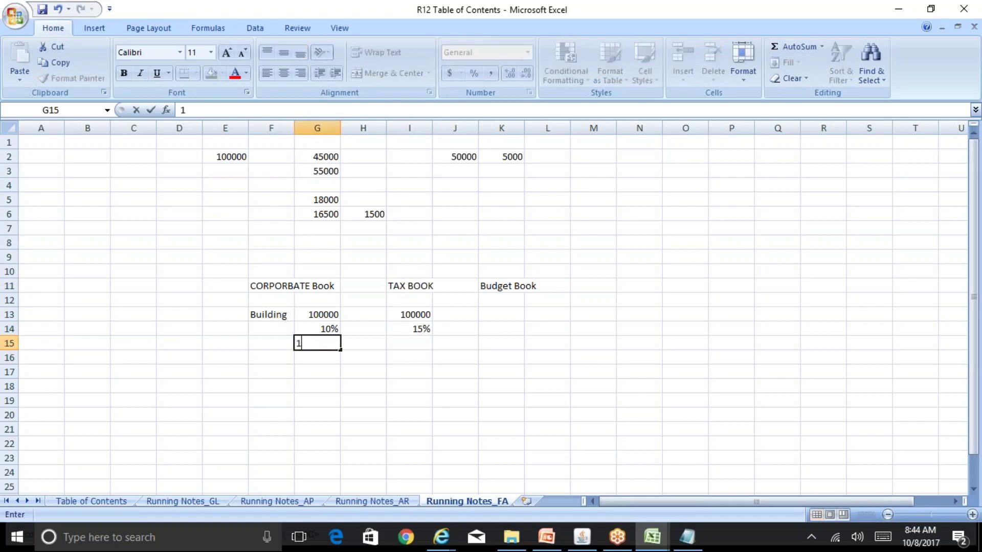
key("Tab")
key("Tab")
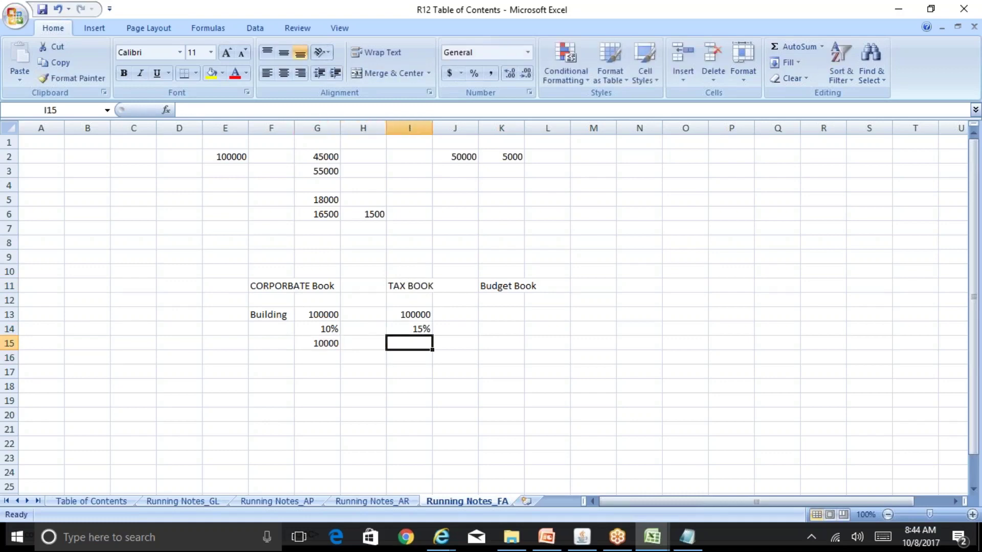
type("15000")
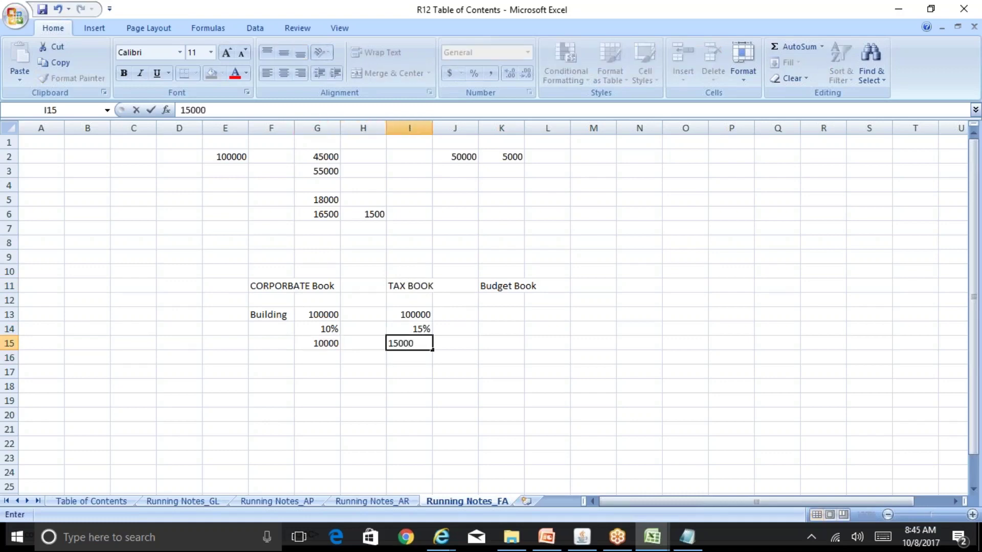
key("Return")
key("Left")
key("Left")
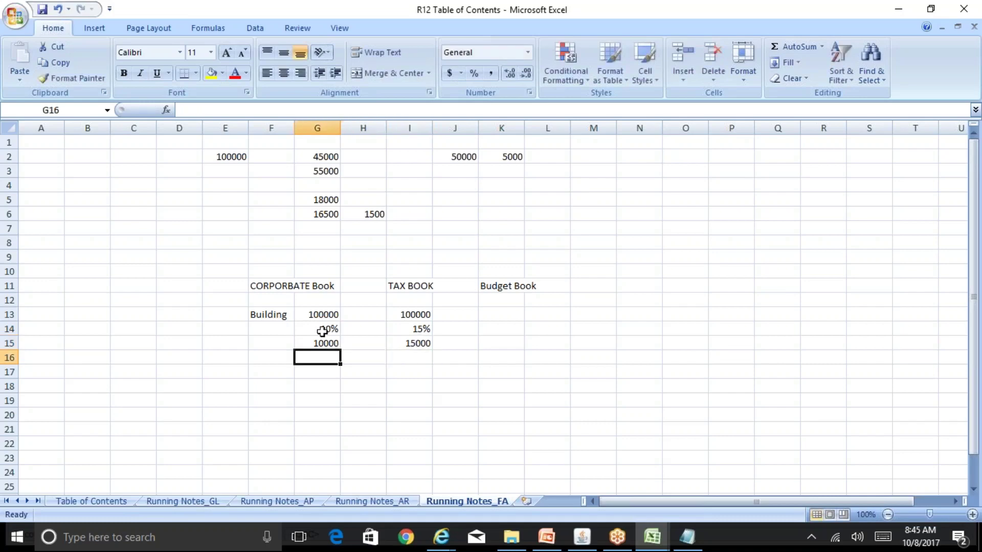
Compare the building's cost, rate and depreciation amount under the corporate book with those under the tax book.
left_click(323, 327)
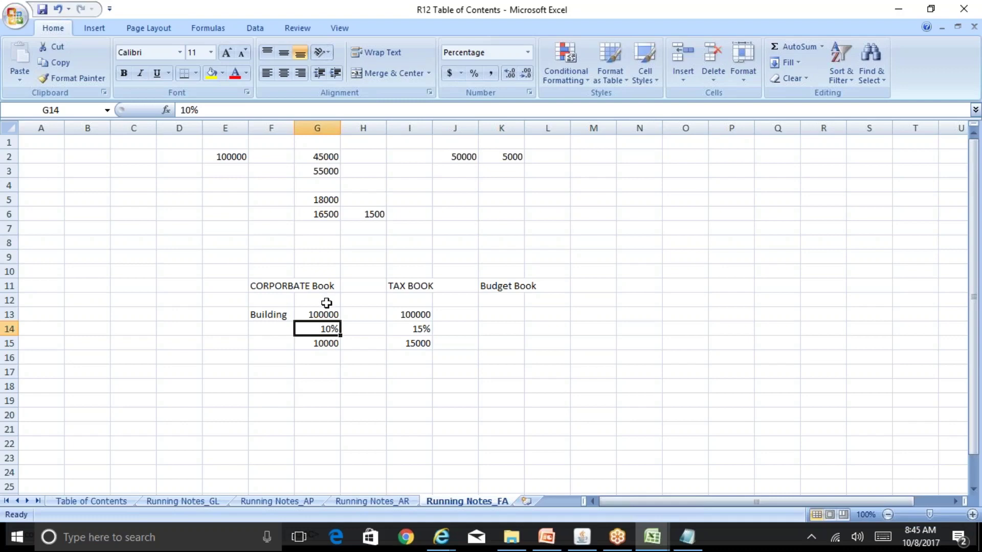
left_click(405, 316)
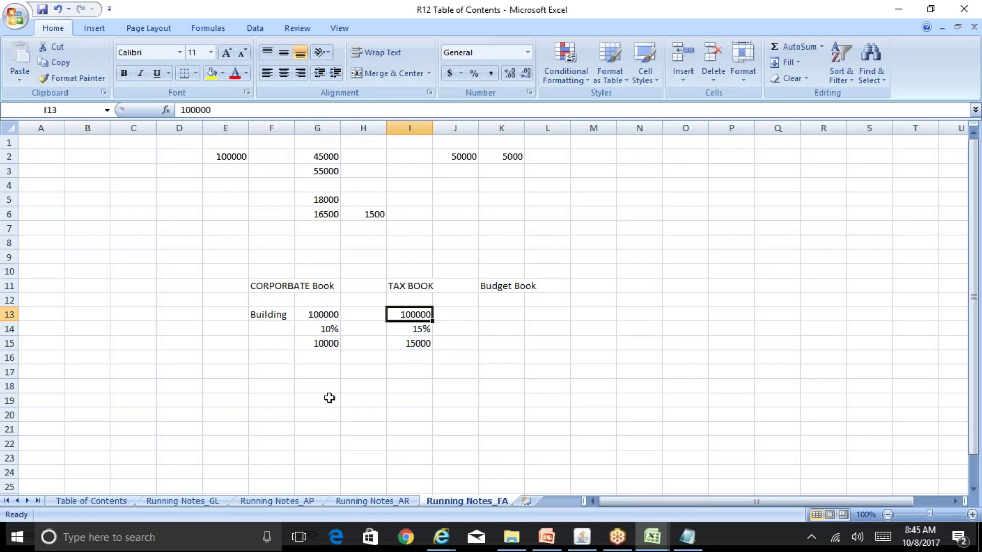
left_click(319, 330)
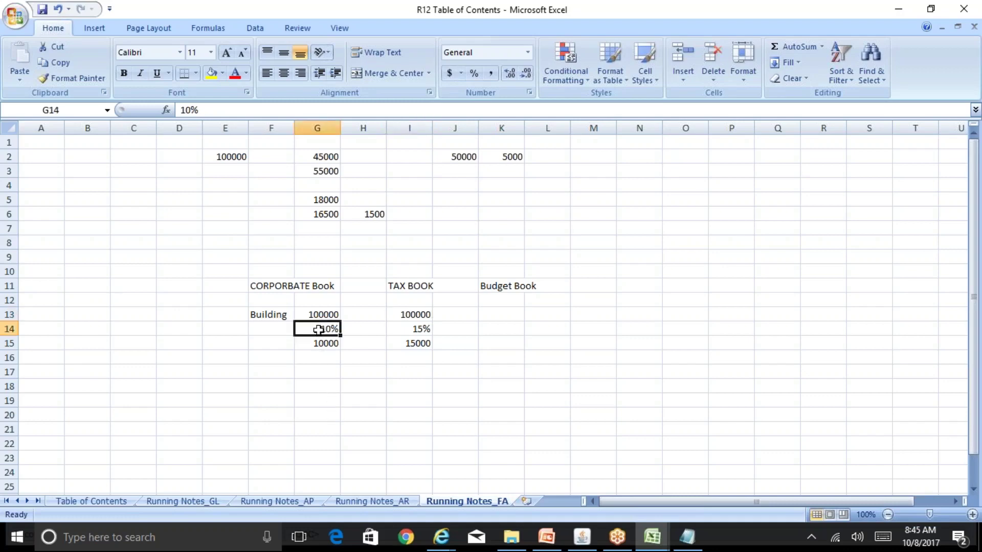
left_click(412, 332)
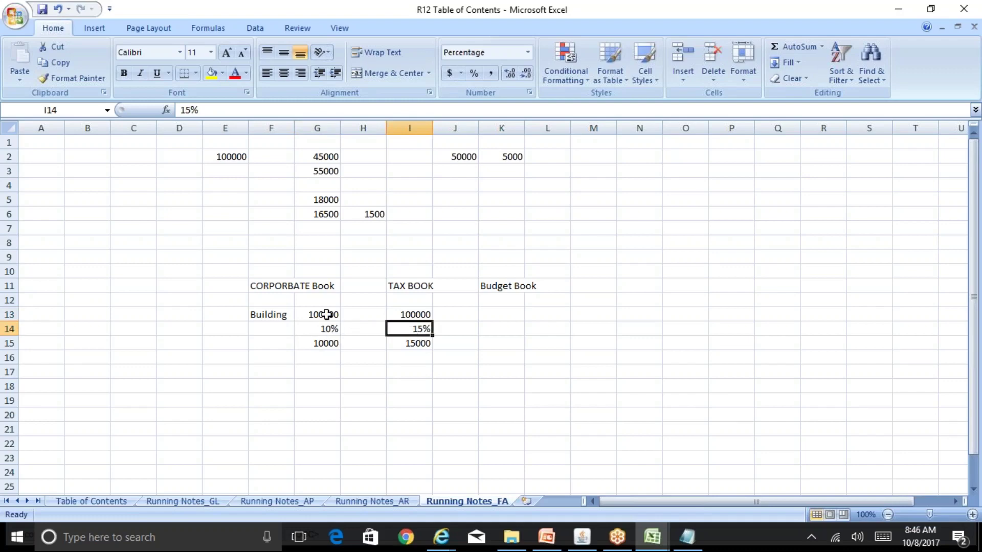
left_click_drag(324, 314, 322, 359)
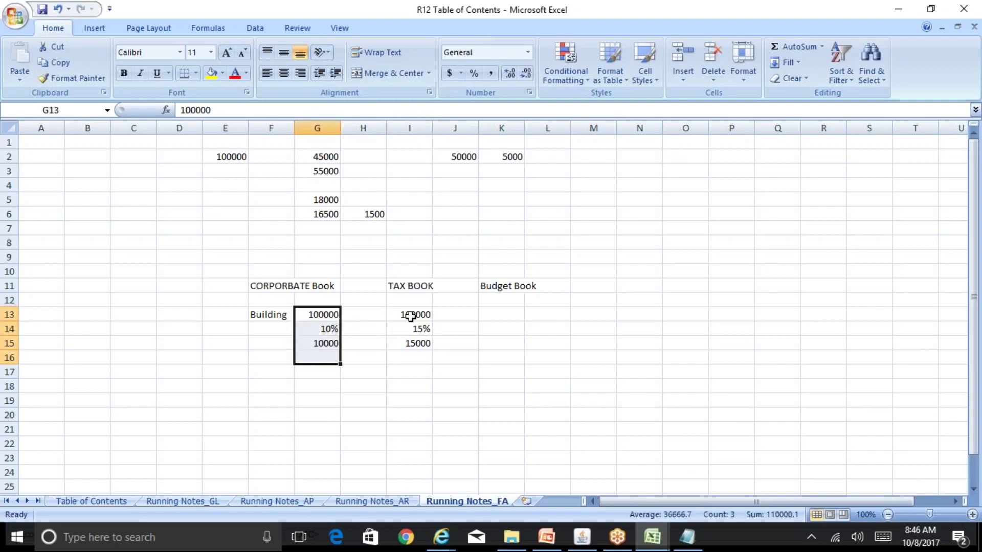
left_click_drag(409, 315, 416, 344)
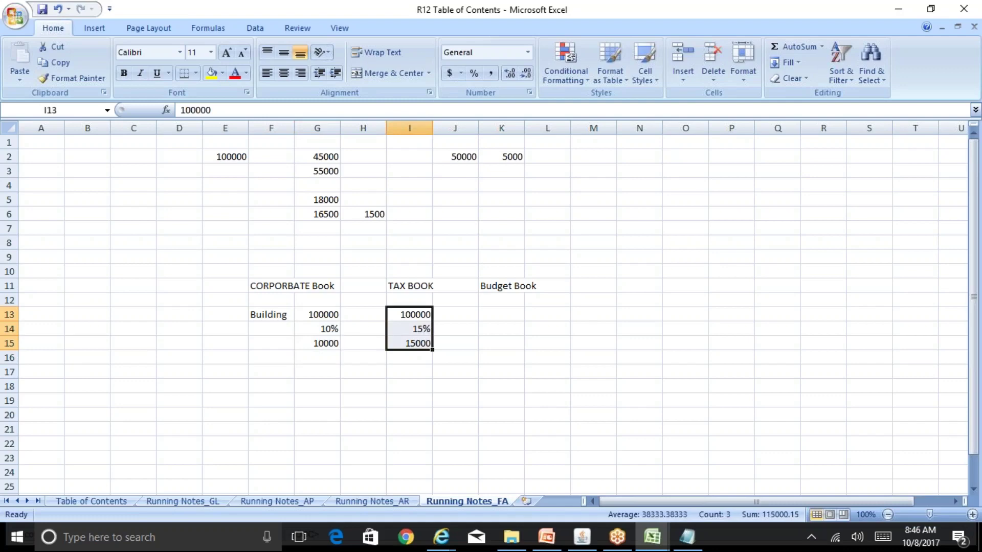
left_click(321, 175)
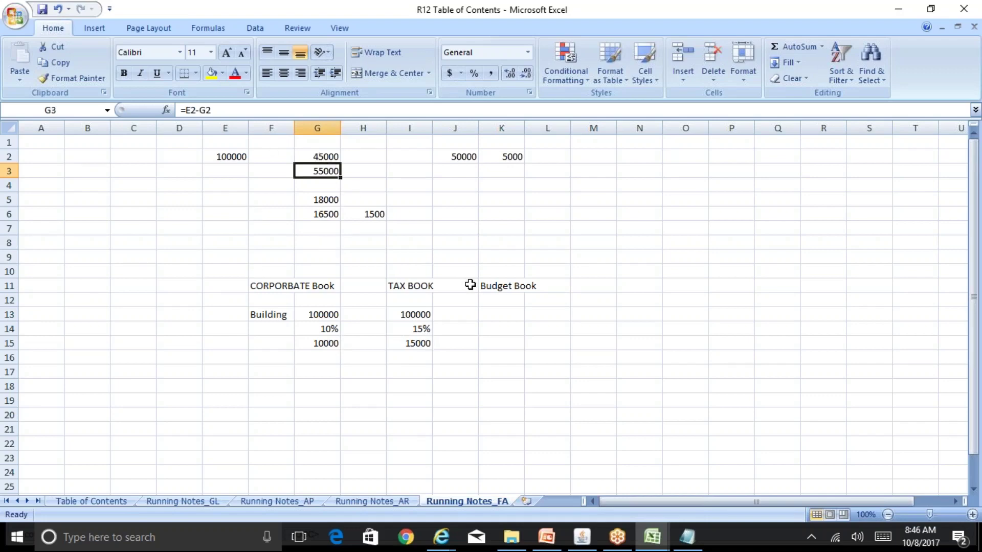
left_click(417, 342)
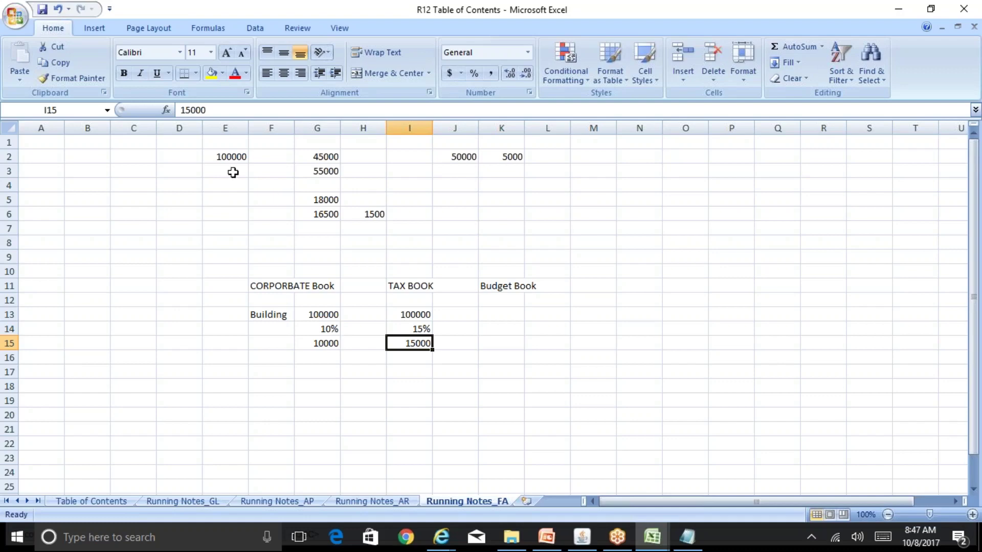
Enter 100000 in cell E18 and label it Income in cell D18.
left_click(240, 389)
type("100000")
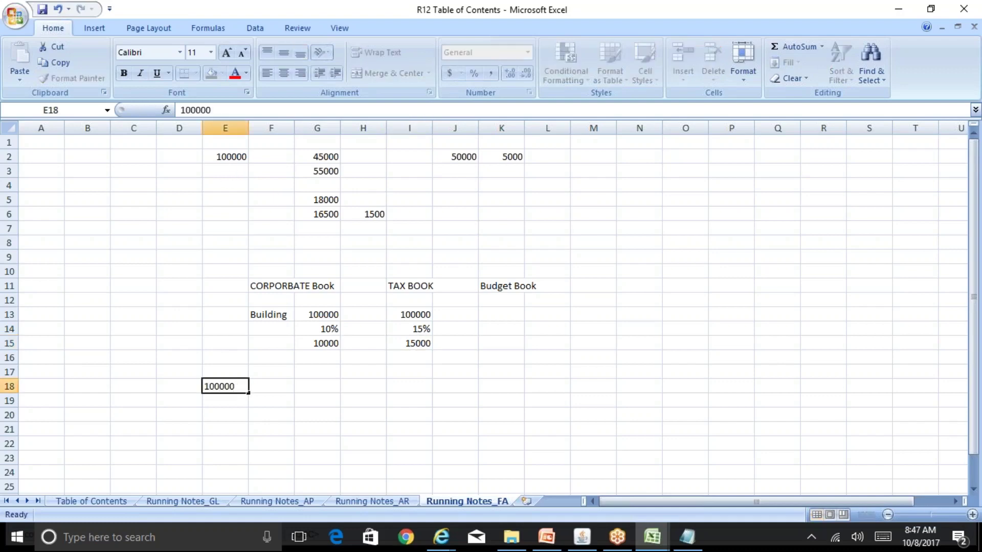
key("Tab")
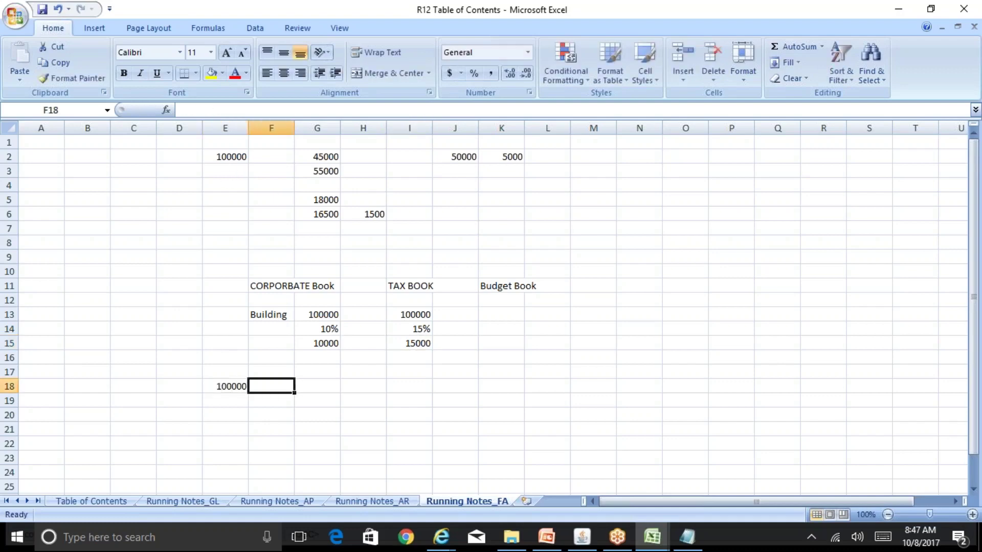
key("Tab")
key("Left")
key("Left")
key("Left")
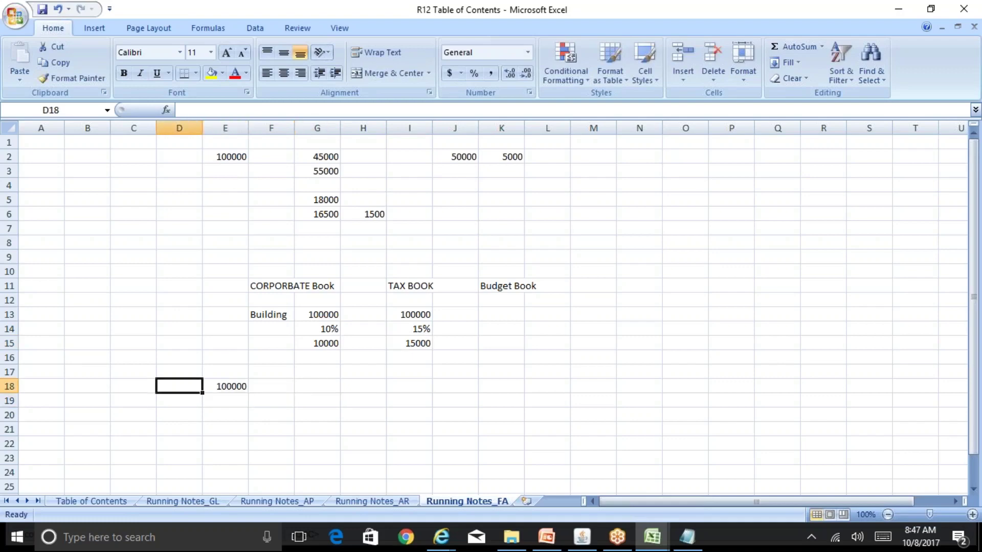
type("Income")
key("Return")
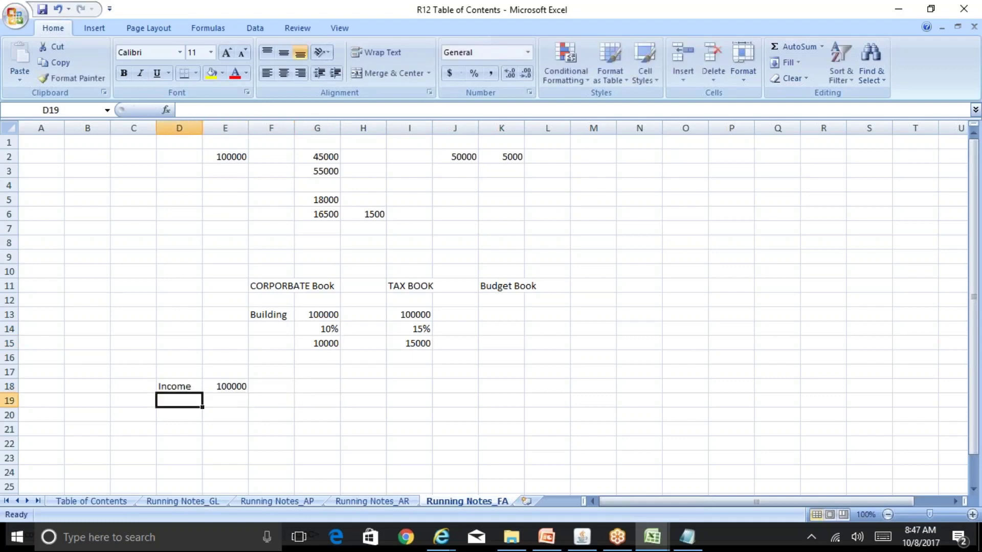
Enter the label Exp (Exluding Dep) in cell D19 and fit column D's width to its contents.
type("Exp (Ex")
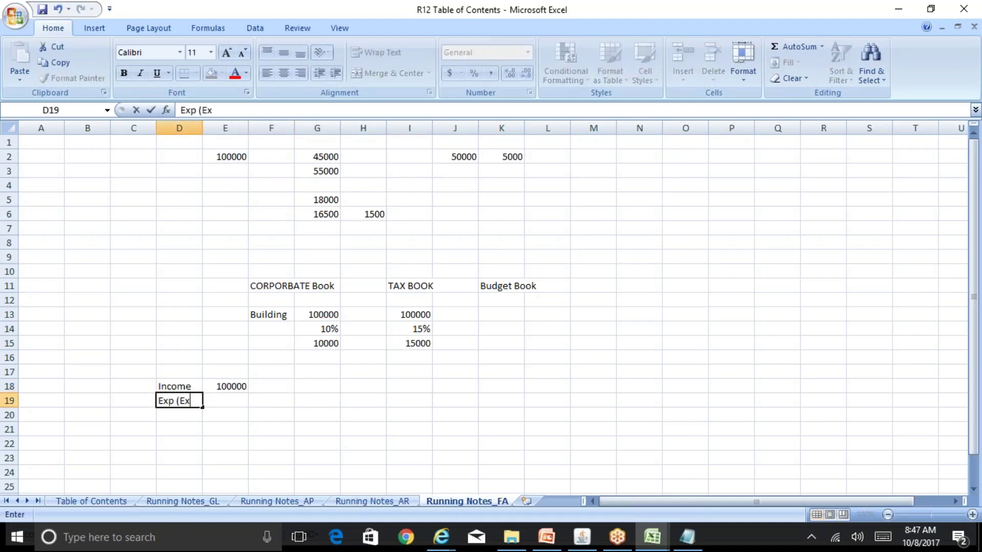
type("luding Dep)")
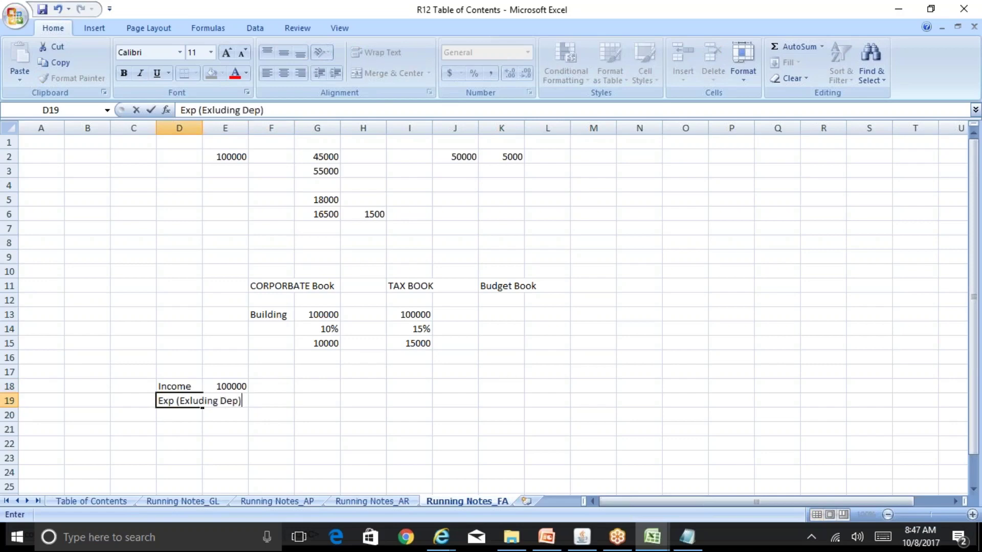
key("Return")
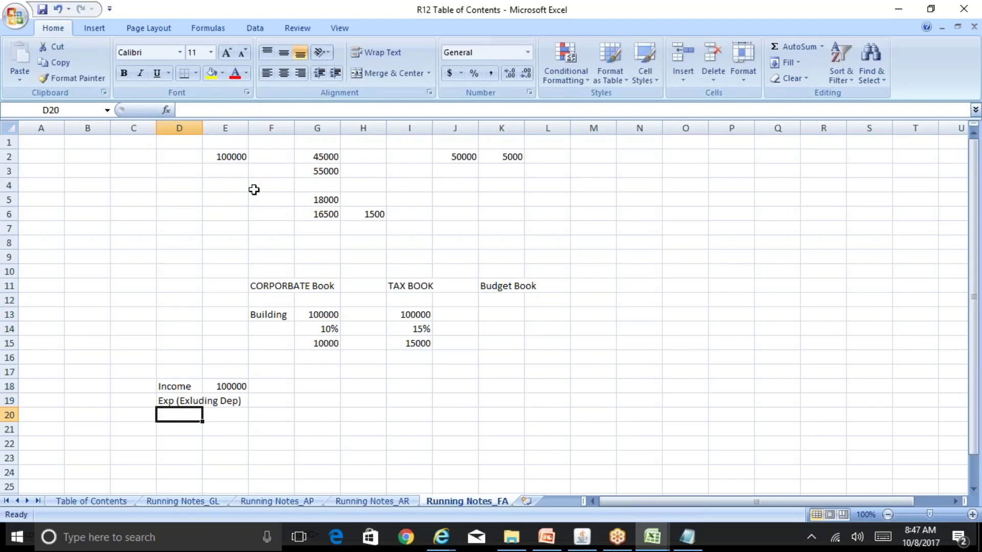
double_click(202, 129)
Enter -40000 in cell E19 as the expense amount excluding depreciation.
key("Up")
key("Right")
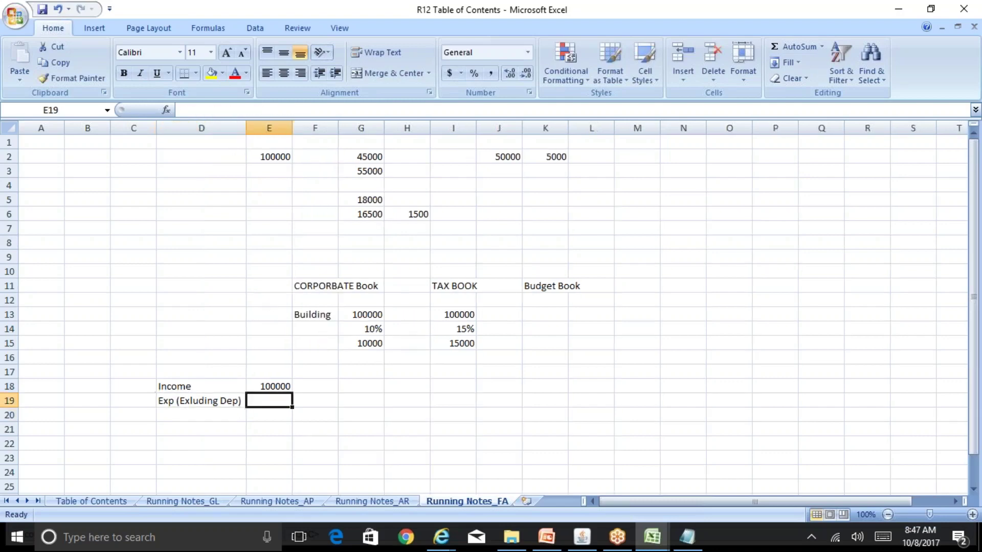
type("-40000")
key("Return")
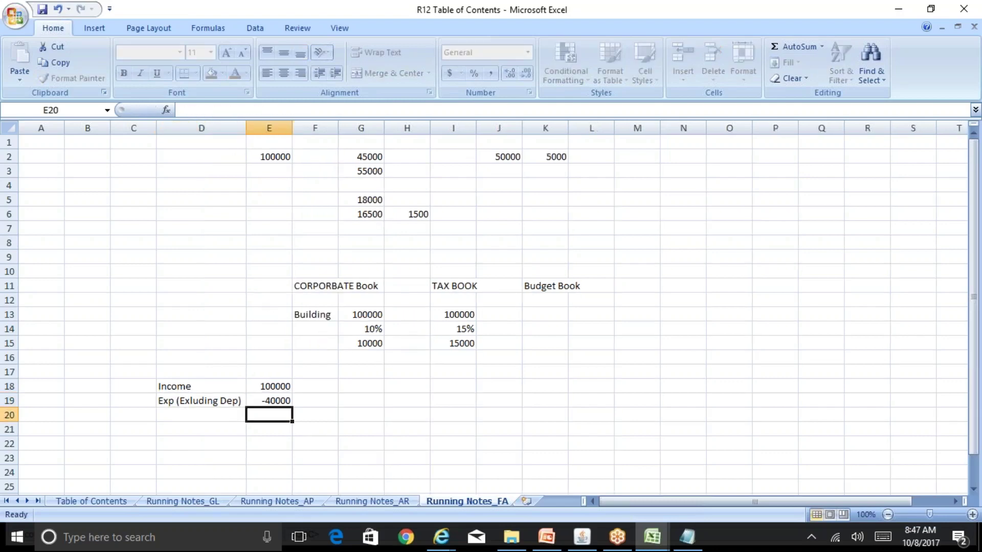
key("Down")
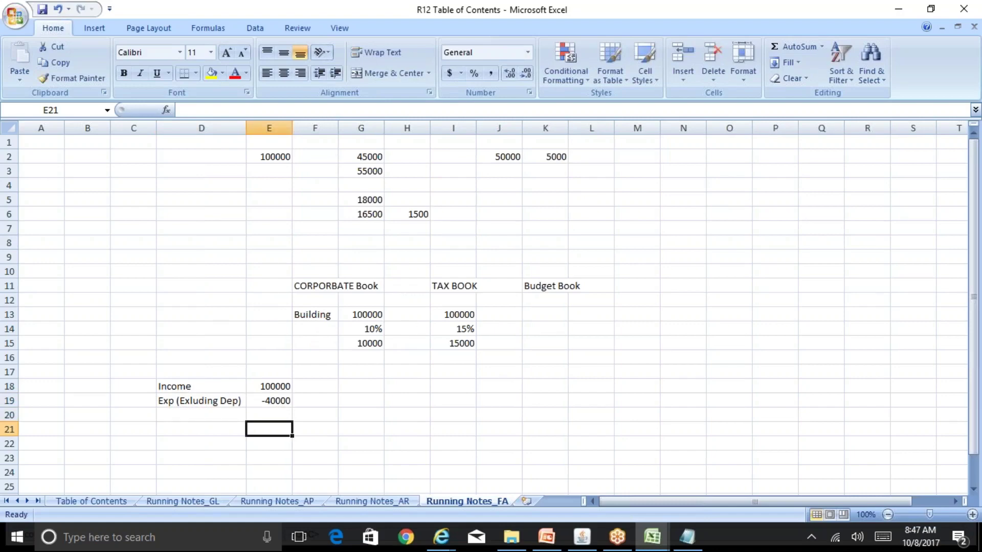
key("Up")
key("Up")
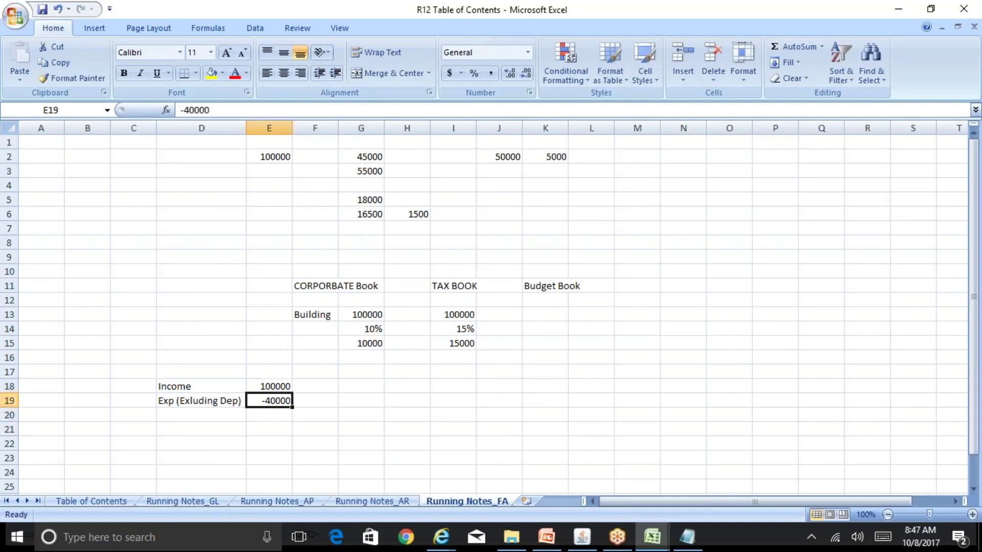
Enter the label Net Profit (Before Dep) in cell D21 and widen column D to fit it.
key("Down")
key("Left")
key("Down")
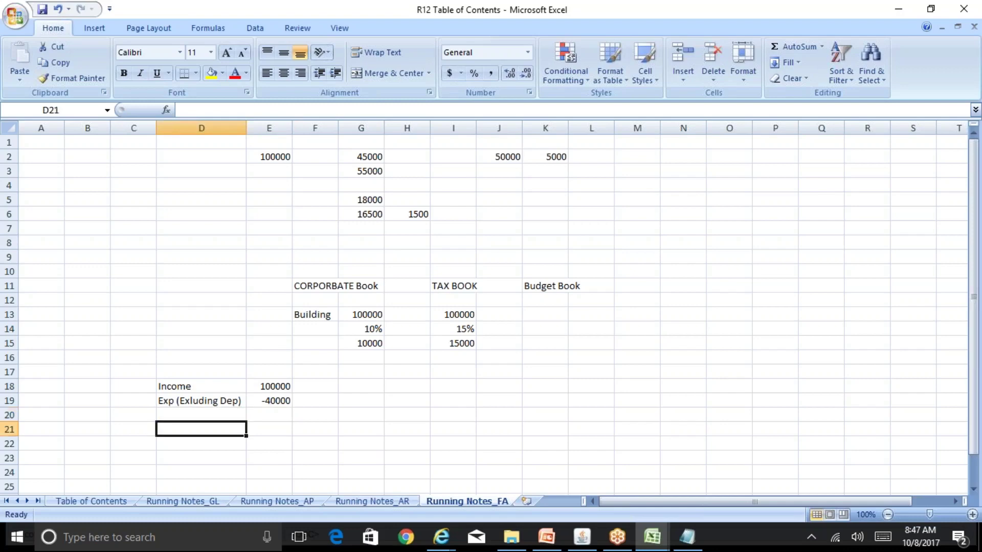
type("Net Profit")
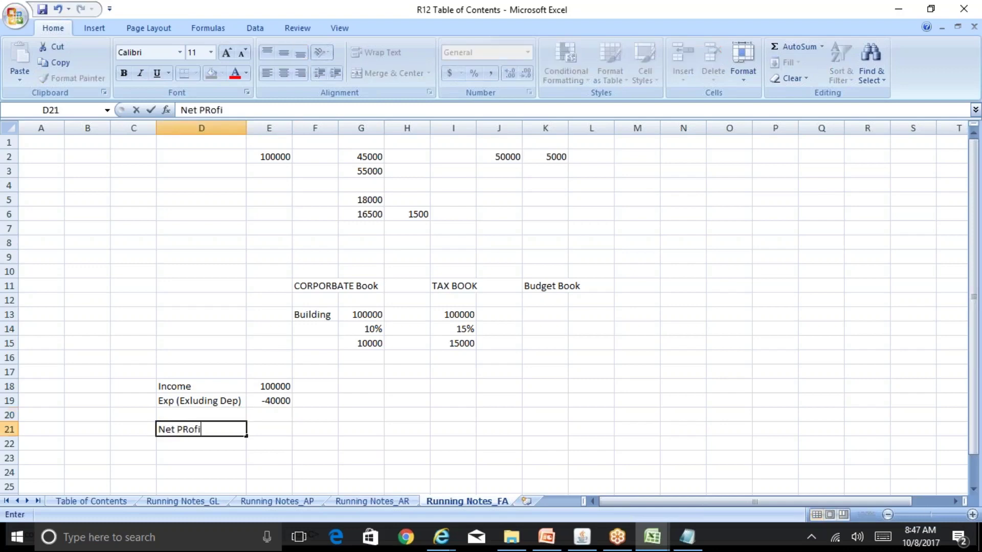
type(" (Before D")
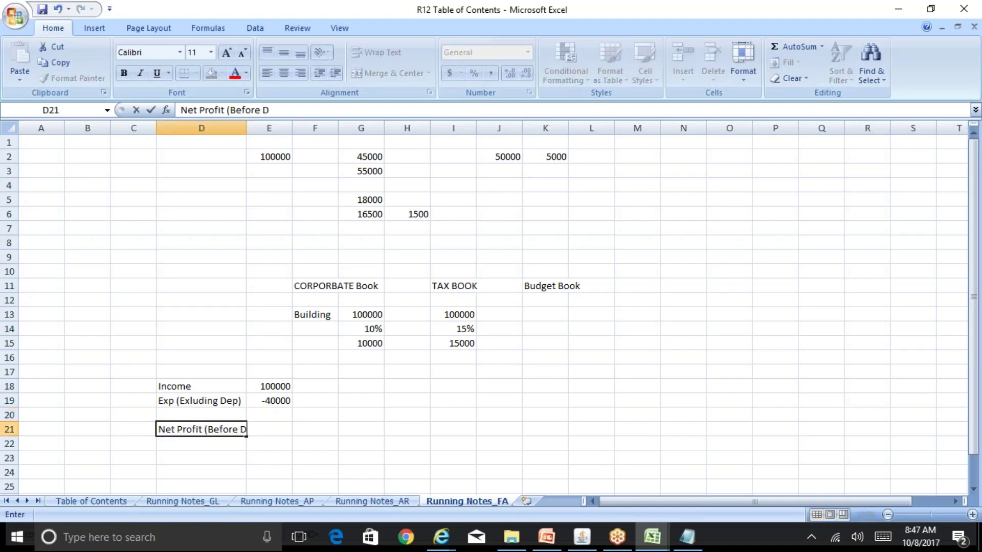
type("ep)")
key("Return")
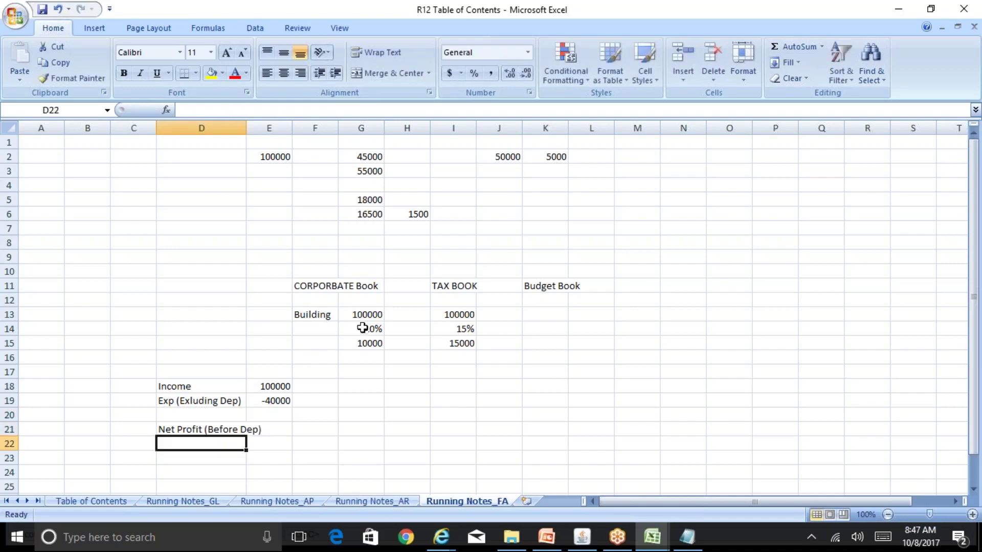
left_click_drag(247, 126, 266, 126)
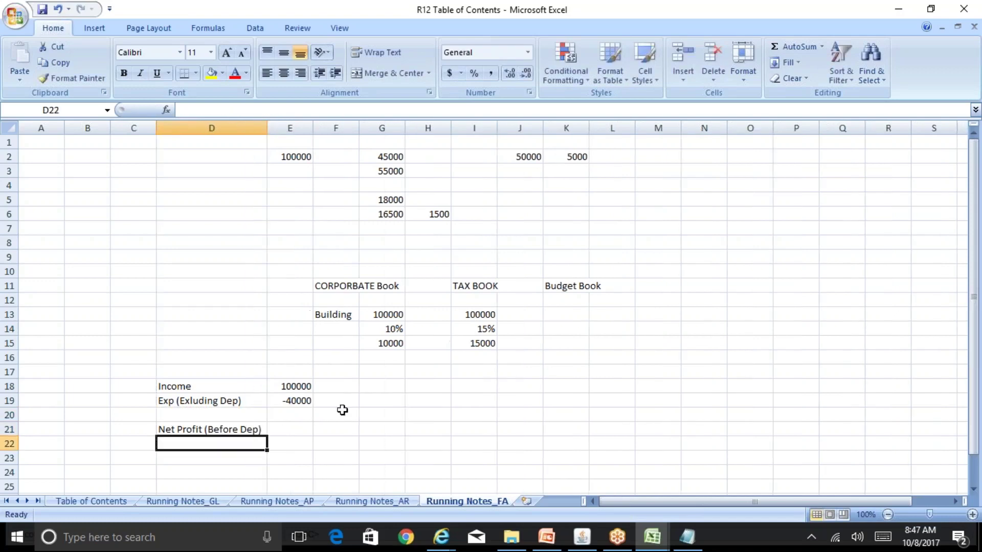
Calculate the net profit before depreciation in cell E21 with the formula =E18+E19.
key("Up")
key("Right")
type("=")
key("Up")
key("Up")
key("Up")
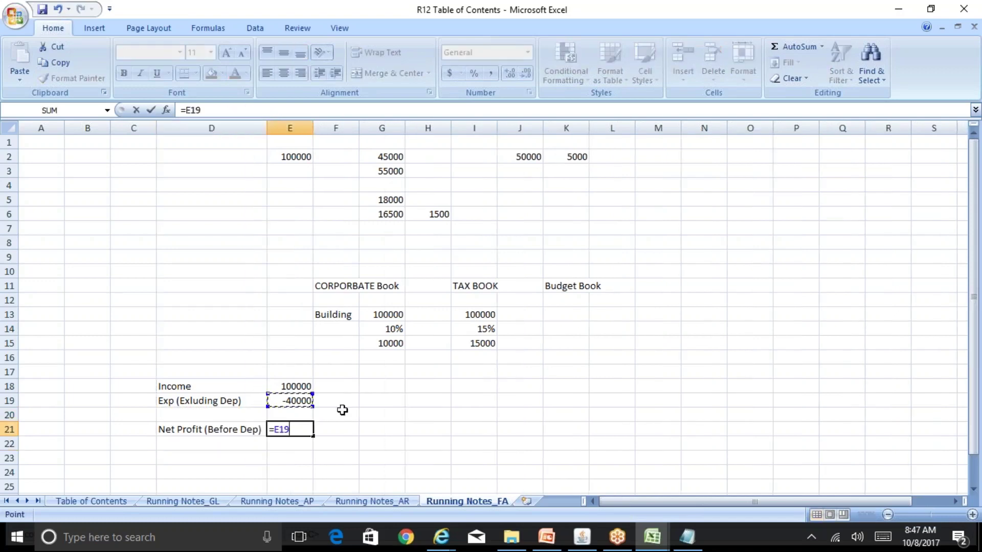
type("+")
key("Up")
key("Up")
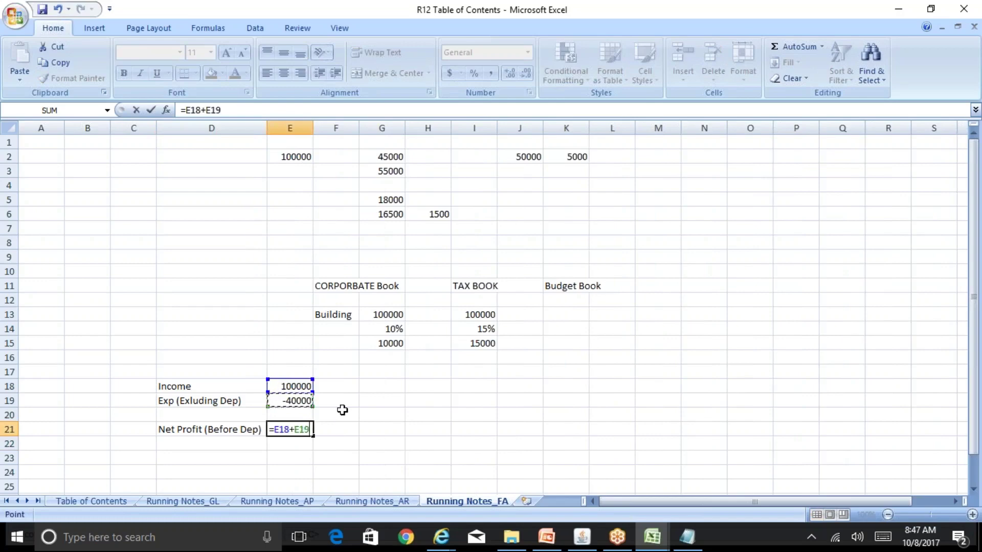
key("Return")
Enter the label Dep (as per Tax Book) in cell D23 and the amount -15000 in cell E23.
key("Down")
key("Left")
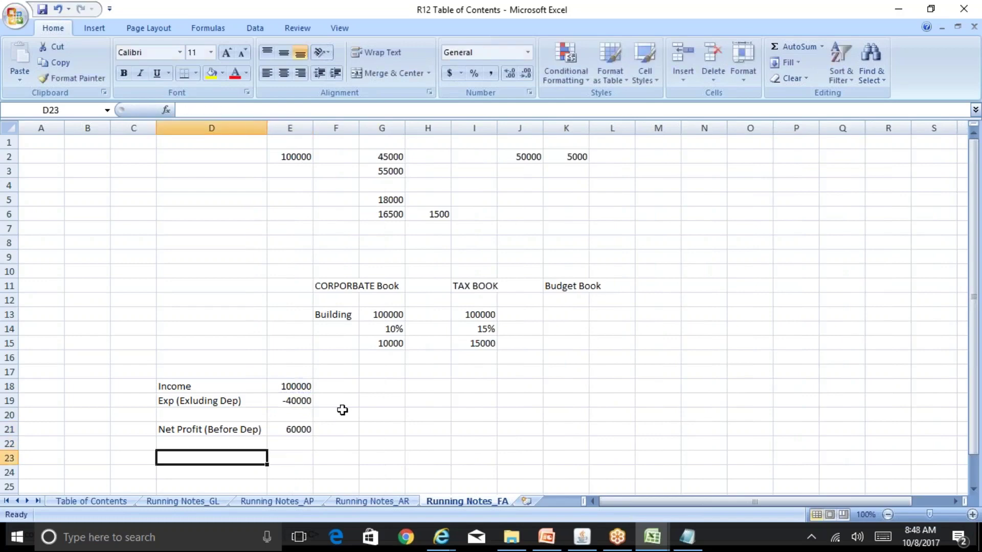
type("Dep (as")
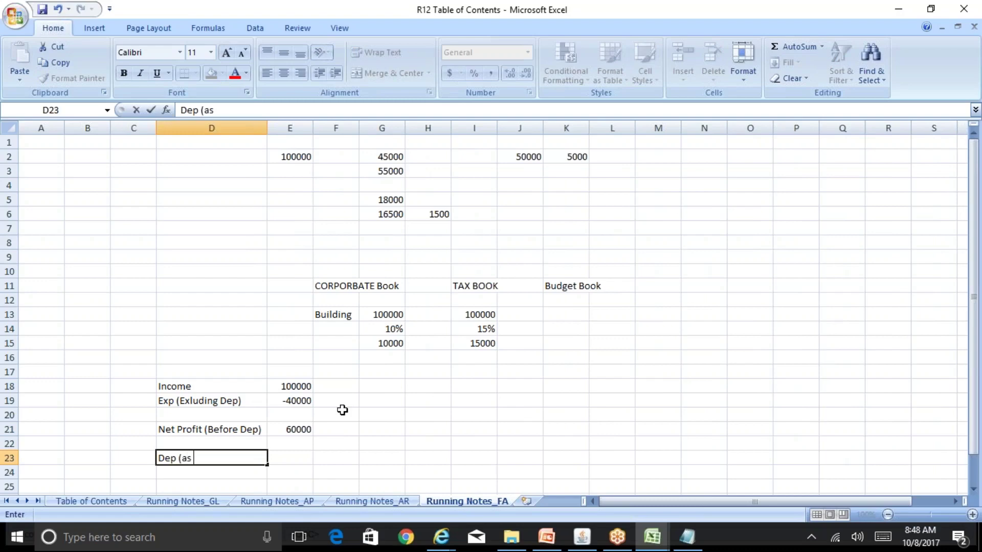
type(" per Tax Book)")
key("Return")
key("Up")
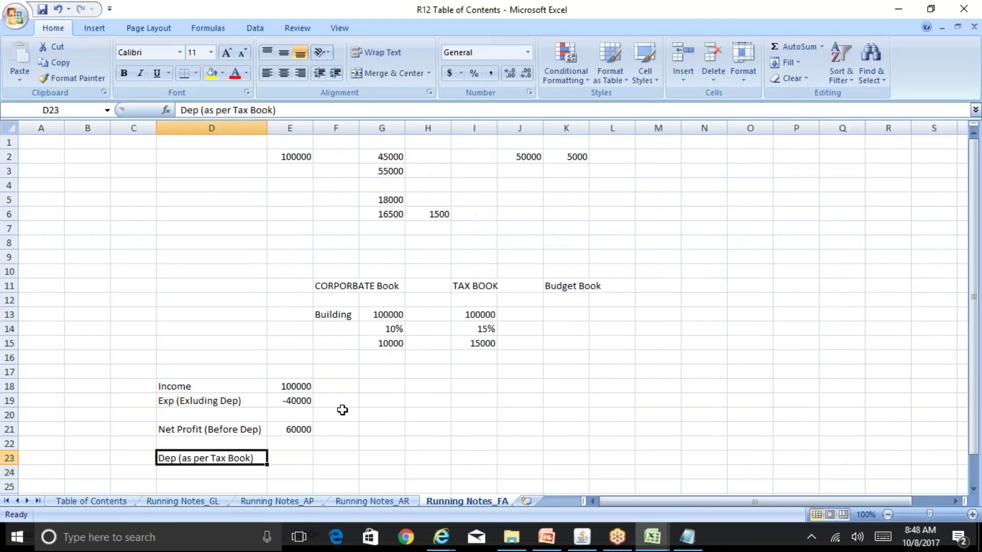
key("Right")
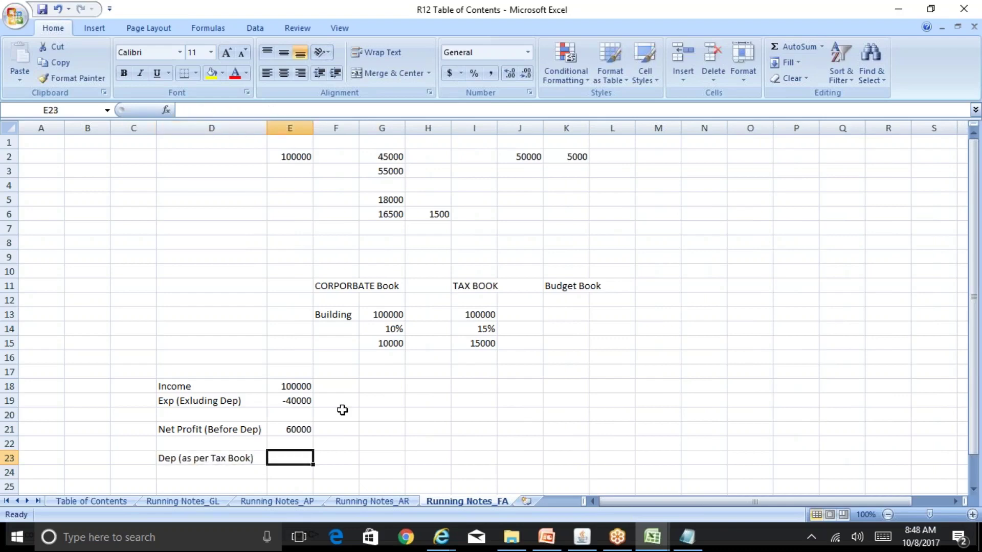
type("-15000")
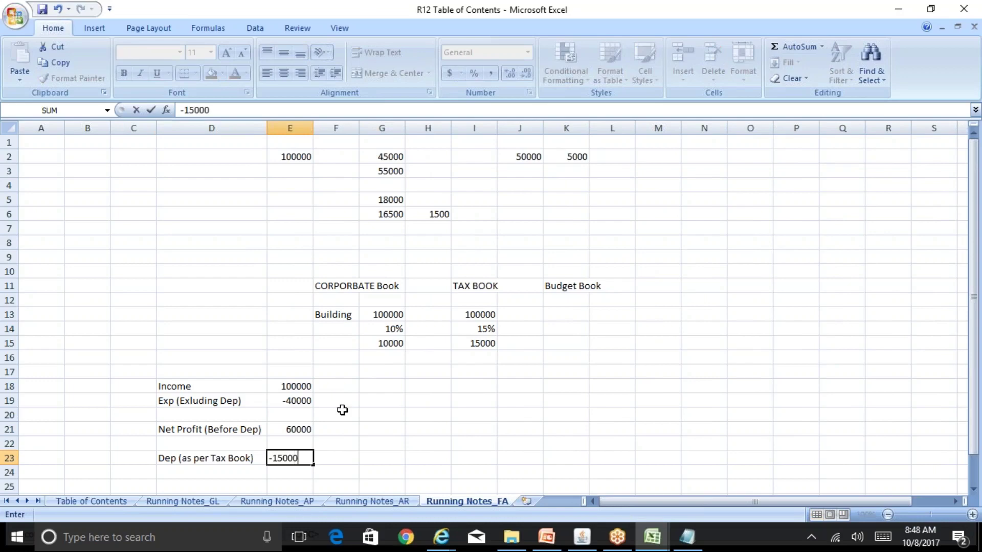
key("Return")
Enter the label Net Profit (After Dep) in cell D25.
key("Down")
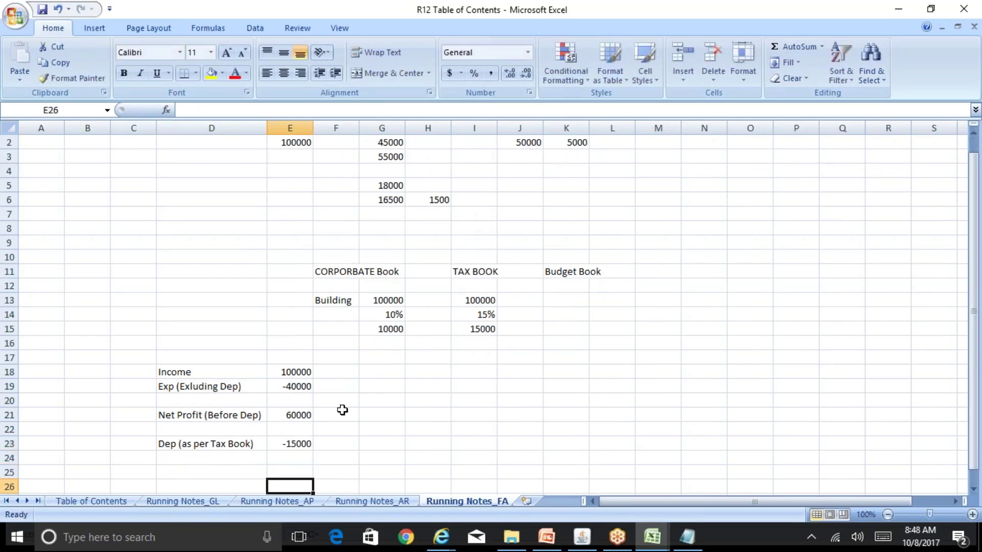
key("Down")
key("Up")
key("Left")
type("Net Proft")
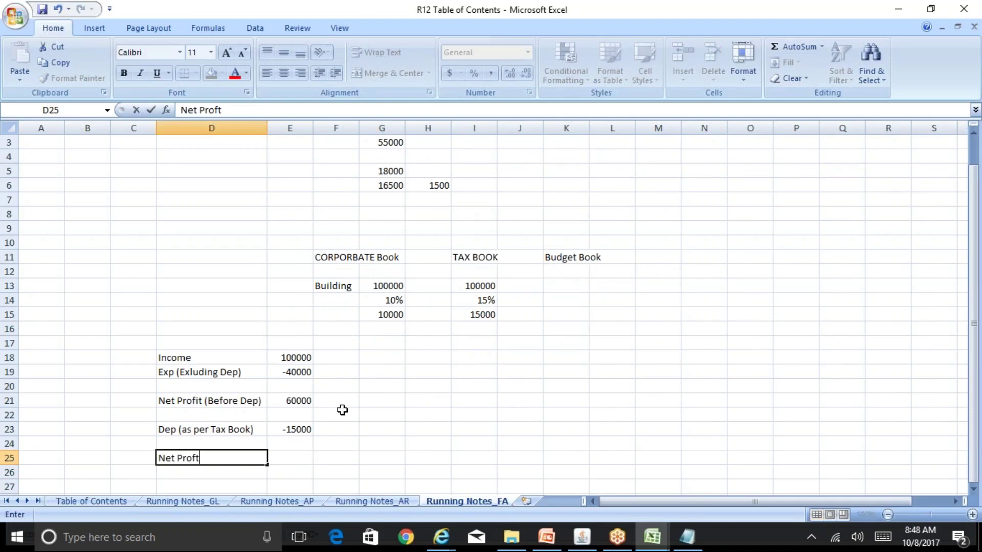
key("BackSpace")
type("it (After D")
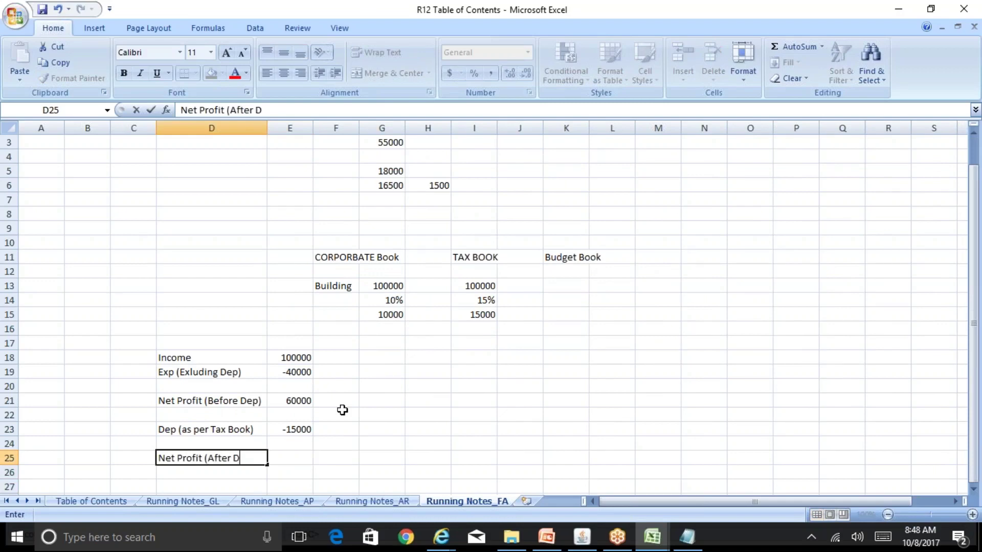
type("ep)")
key("Return")
Calculate the net profit after depreciation in cell E25 with the formula =E21+E23.
key("Up")
key("Right")
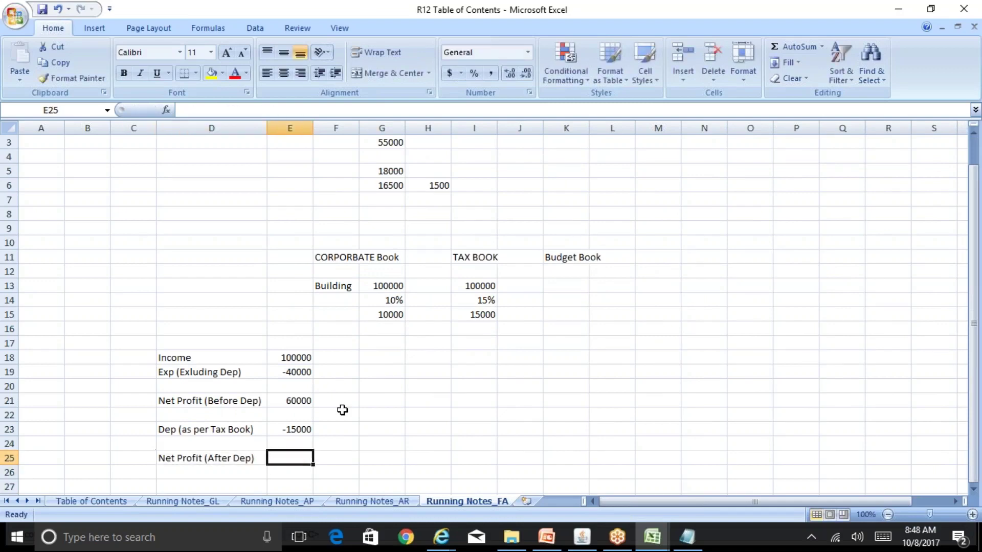
type("=")
key("Up")
key("Up")
key("Up")
key("Up")
type("+")
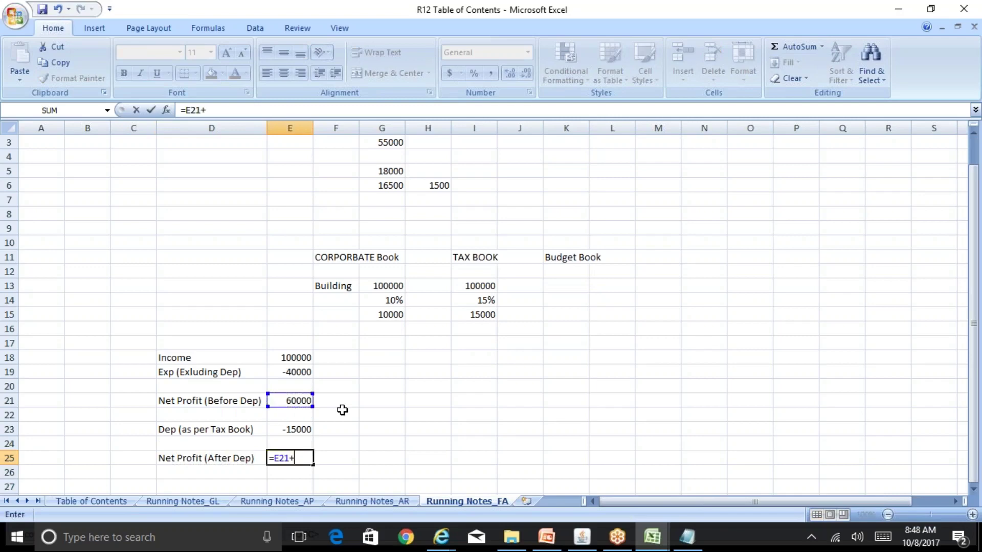
key("Up")
key("Up")
key("Return")
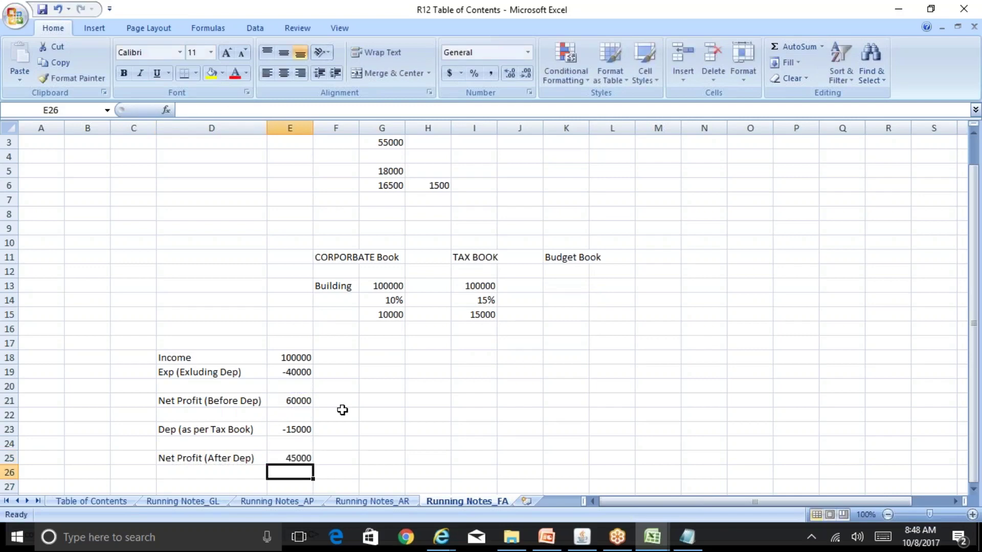
Calculate 30 percent tax on the net profit after depreciation in cell G25 with =E25*30/100.
key("Up")
key("Right")
key("Right")
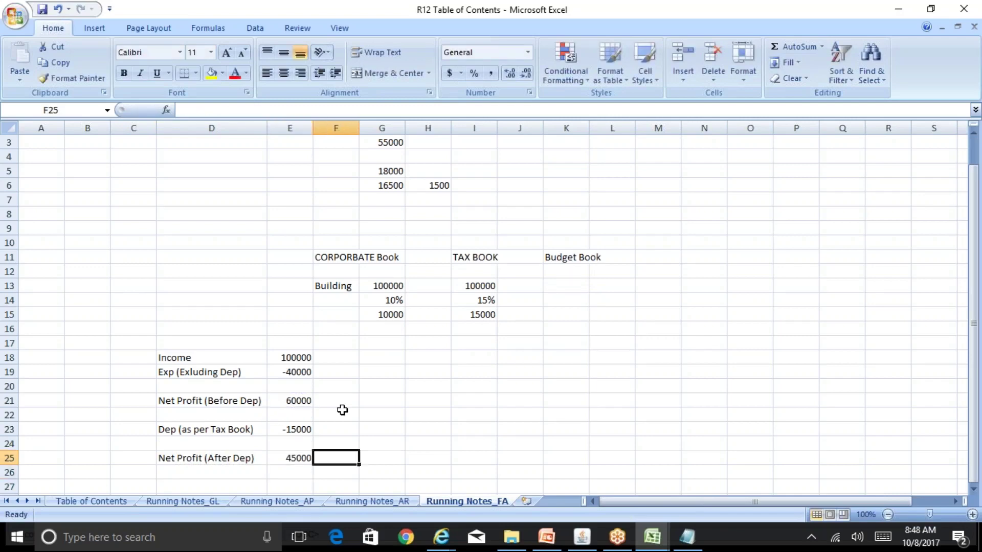
type("=")
key("Left")
key("Left")
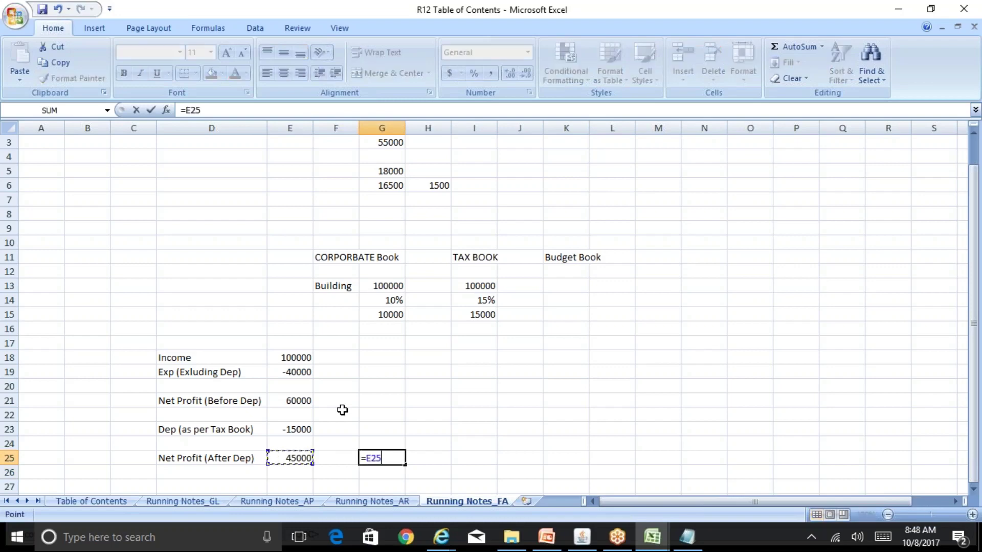
type("*30/100")
key("Return")
key("Up")
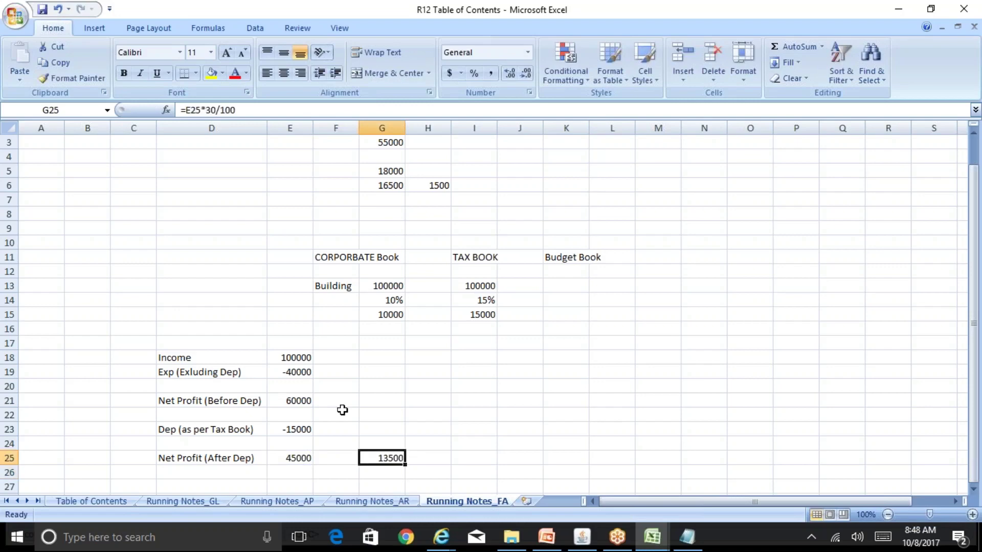
left_click_drag(176, 332, 424, 469)
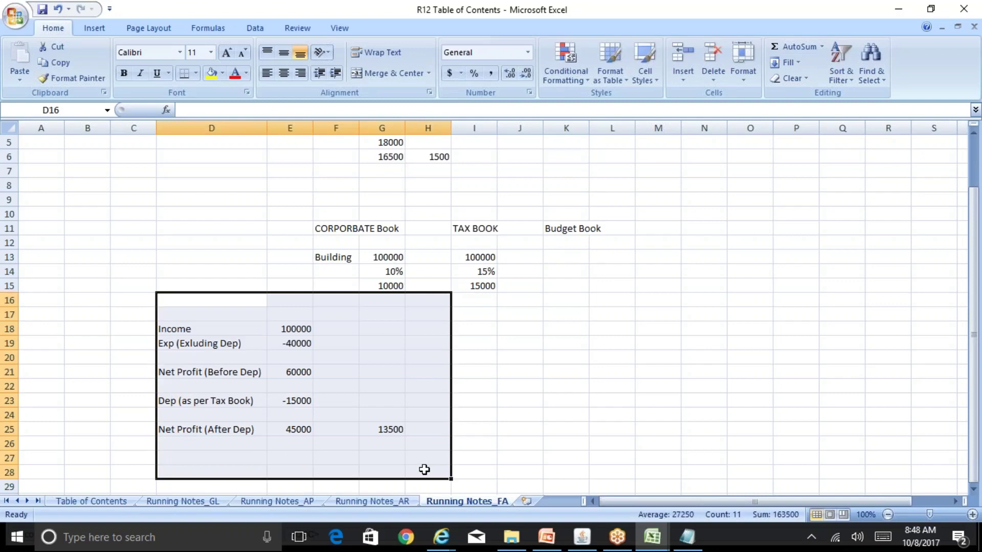
left_click(312, 402)
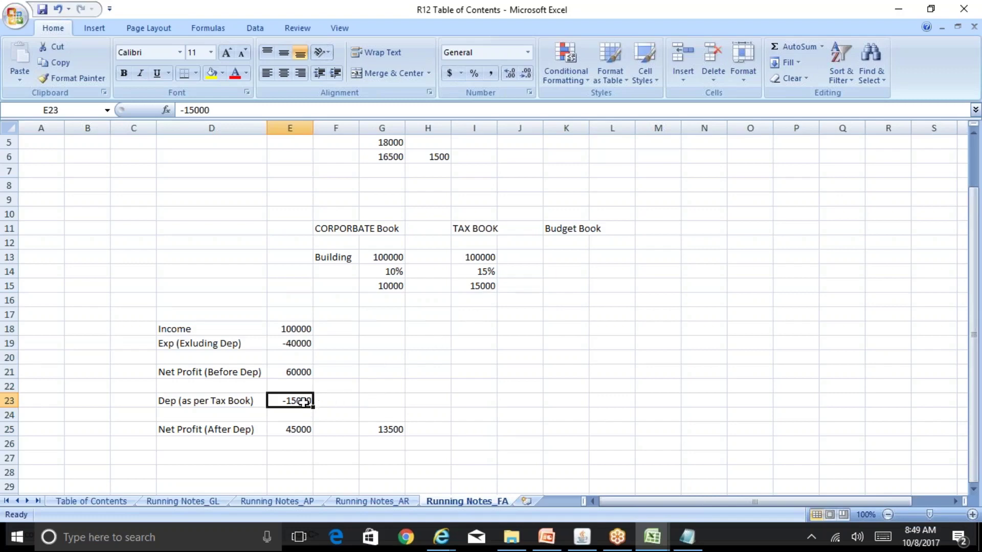
left_click(297, 429)
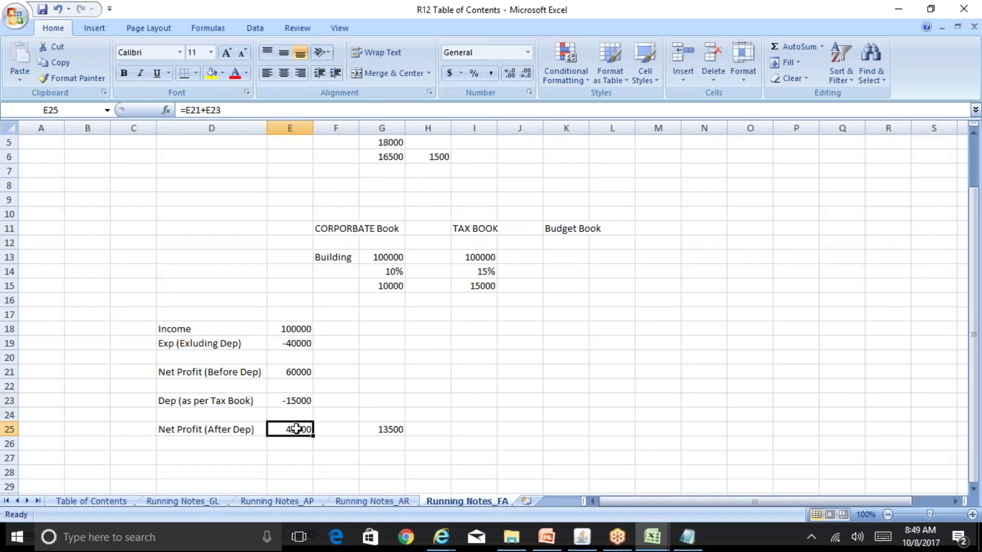
left_click(392, 431)
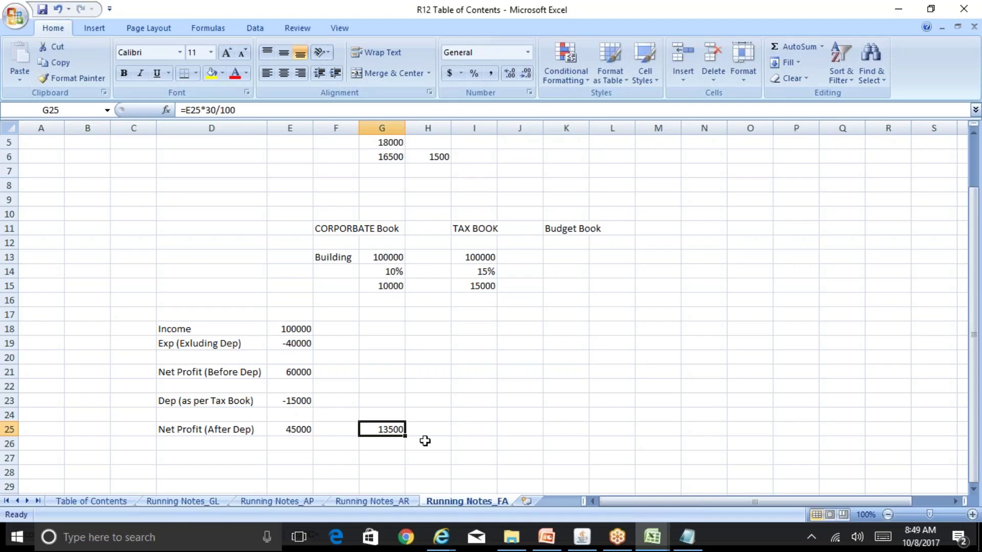
Record the tax debit line in row 27 with the label Tax Dr in D27 and 13500 in E27.
key("Left")
key("Left")
key("Down")
key("Down")
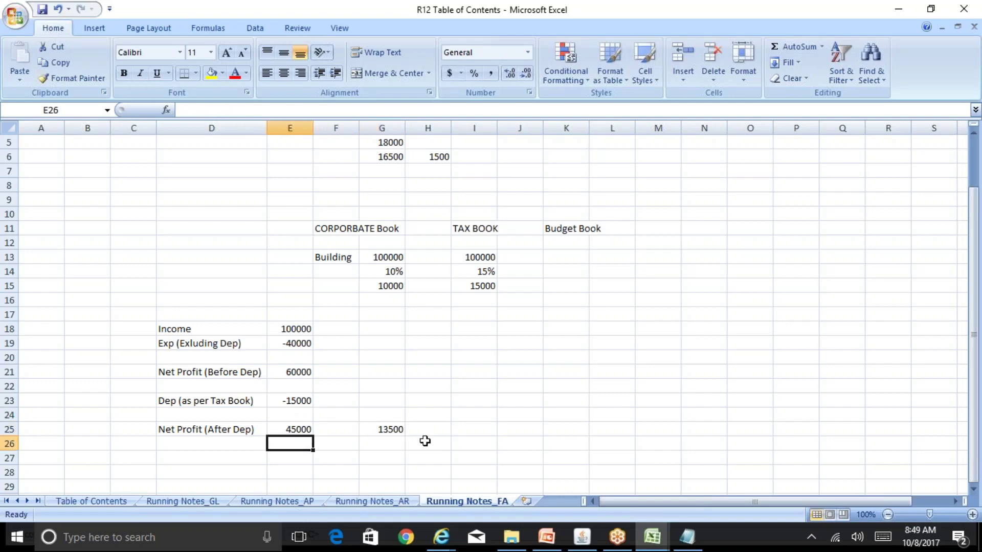
key("Left")
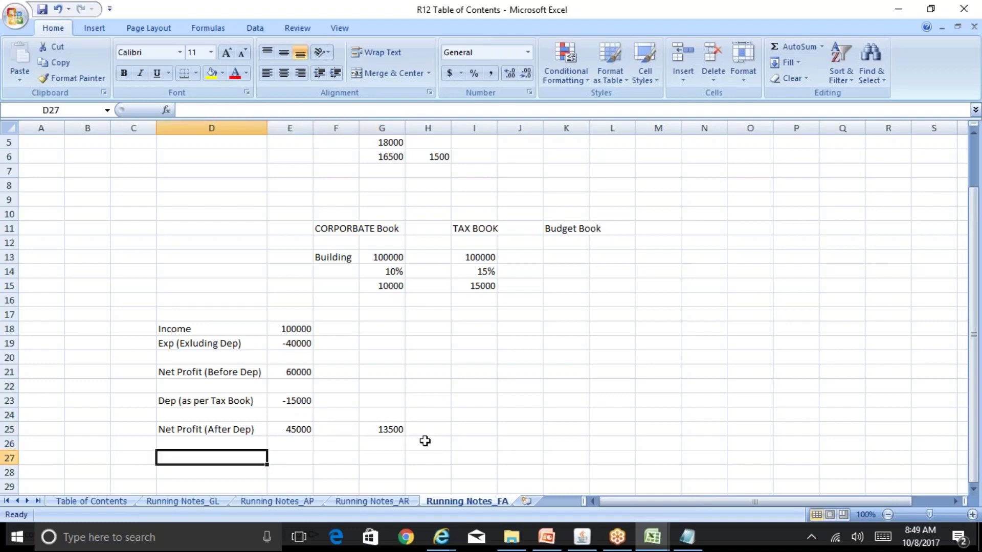
type("Tax Dr")
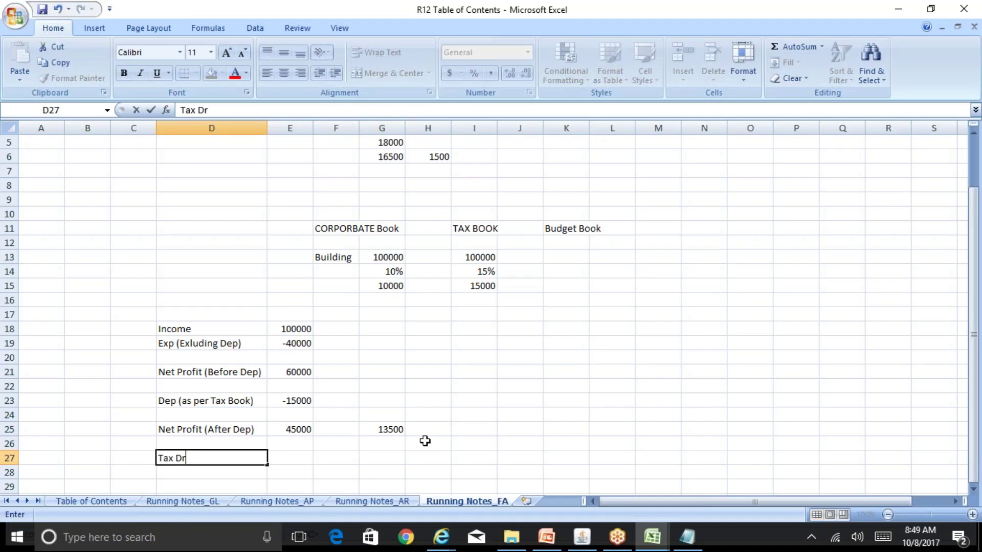
key("Tab")
type("13500")
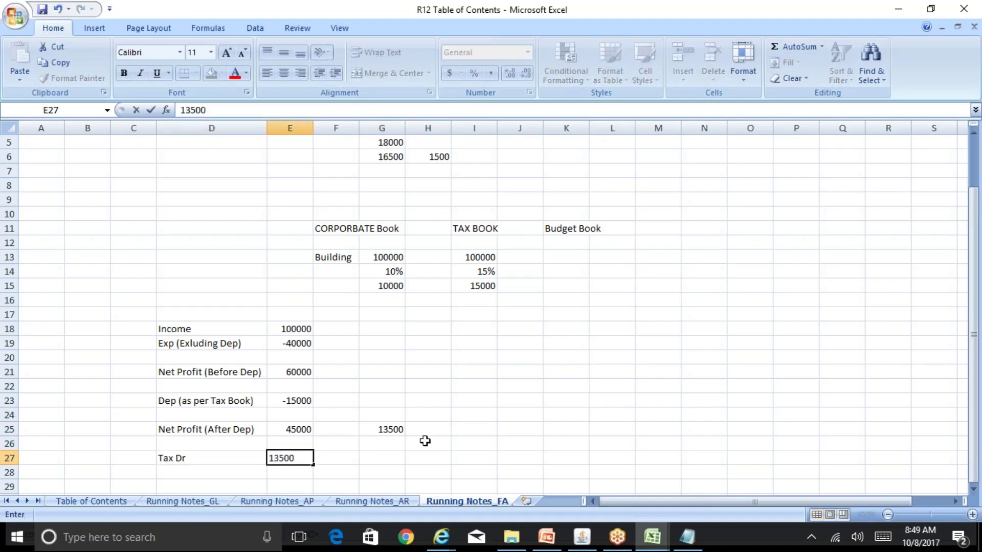
Record the credit line in row 28 with 13500 in F28 and the label Bank/Cash A/c Cr in D28.
key("Down")
key("Right")
type("13500")
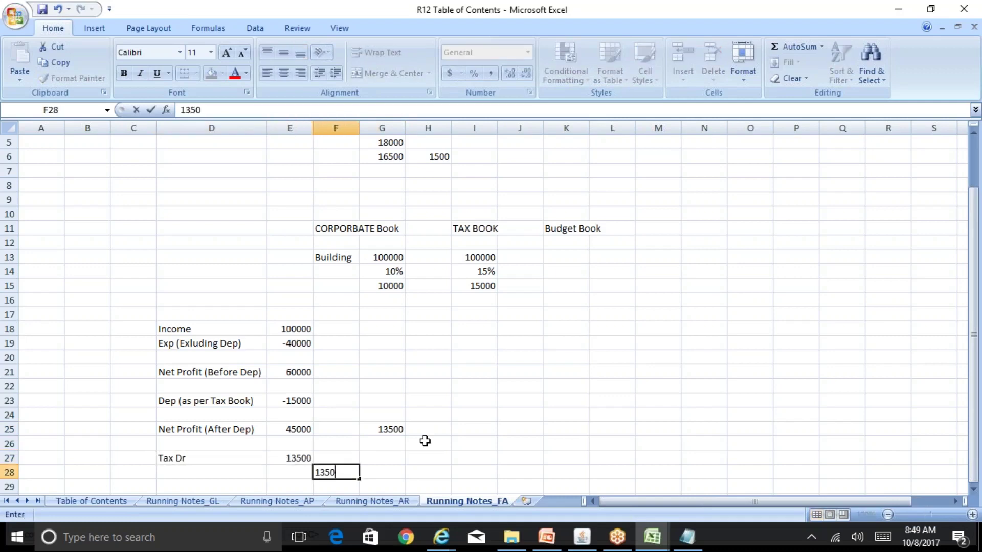
key("Left")
key("Left")
type("Ban")
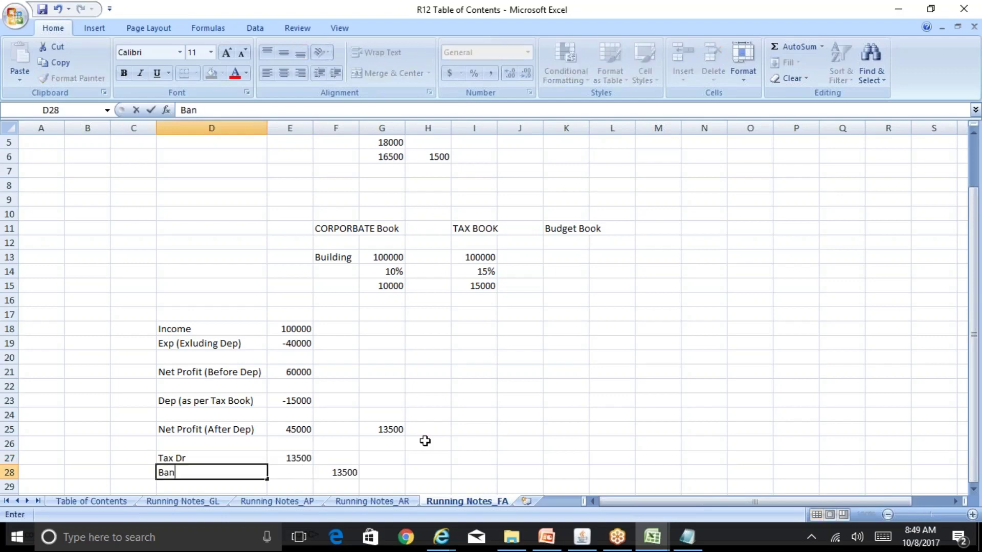
type("k/Cash A/c Cr")
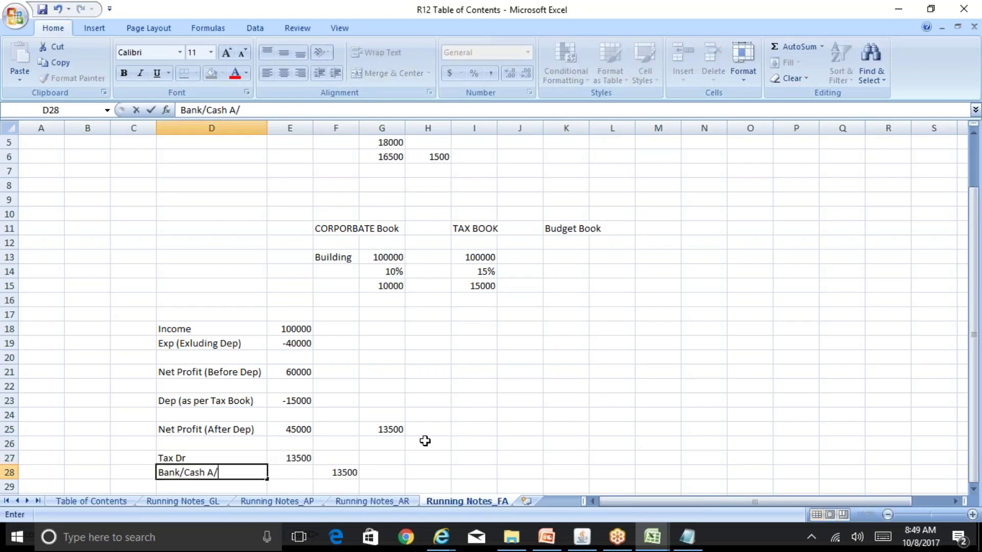
key("Return")
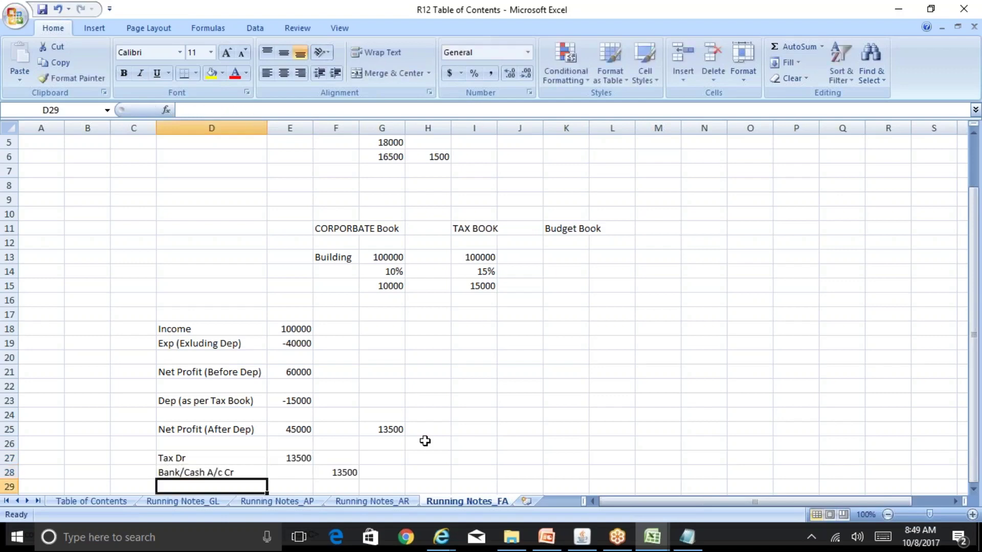
Review the example's income and expense rows, the tax book depreciation, the net profit before depreciation and the tax formula.
scroll(424, 441, "down", 3)
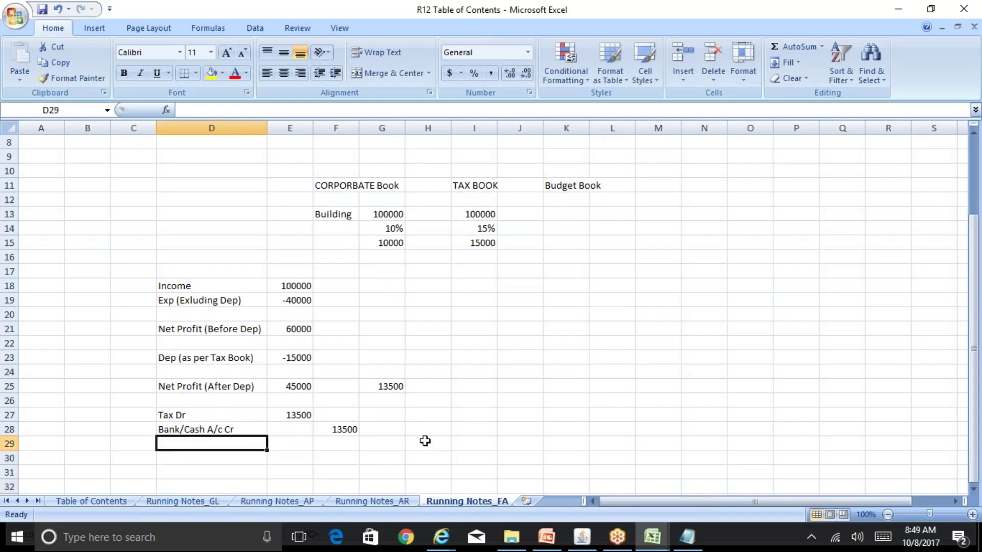
key("Up")
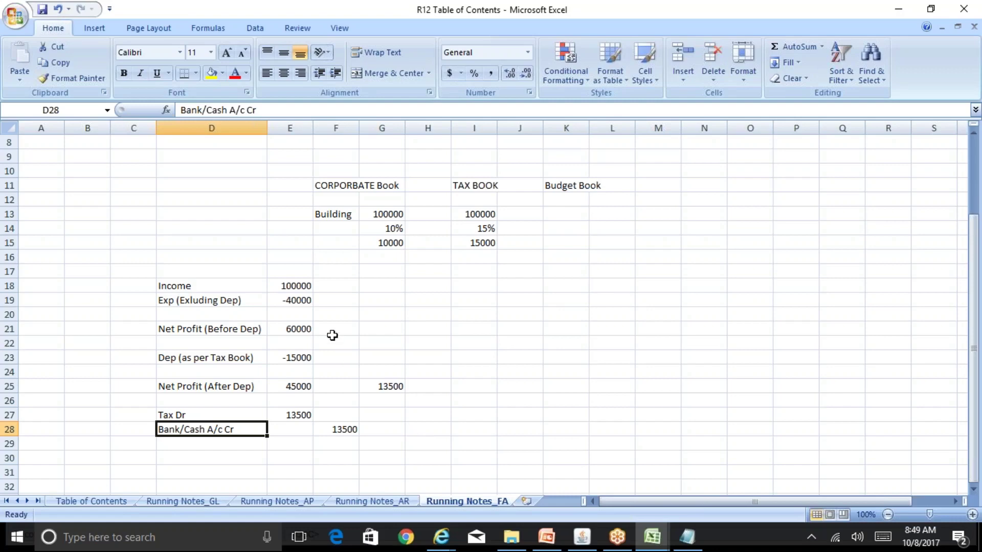
left_click(305, 359)
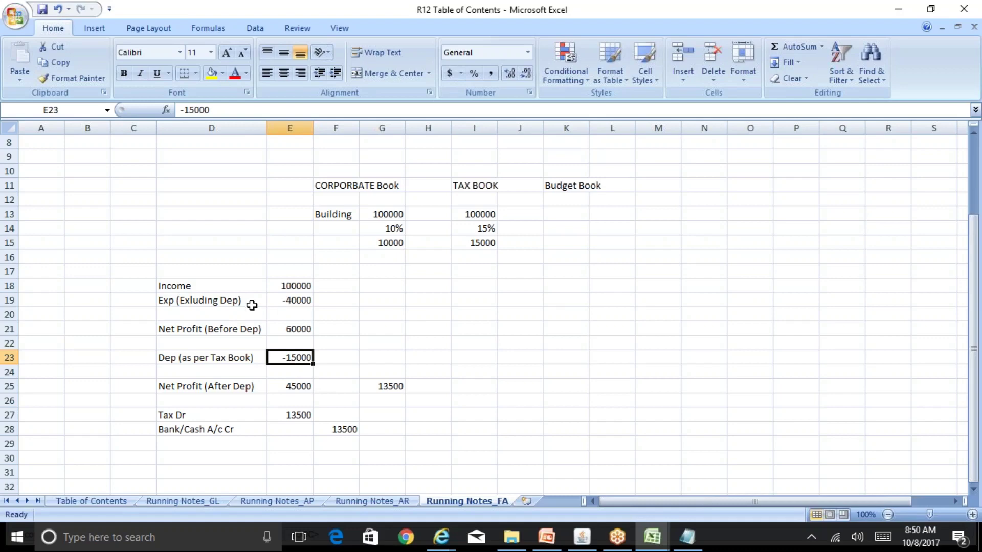
left_click_drag(165, 277, 304, 329)
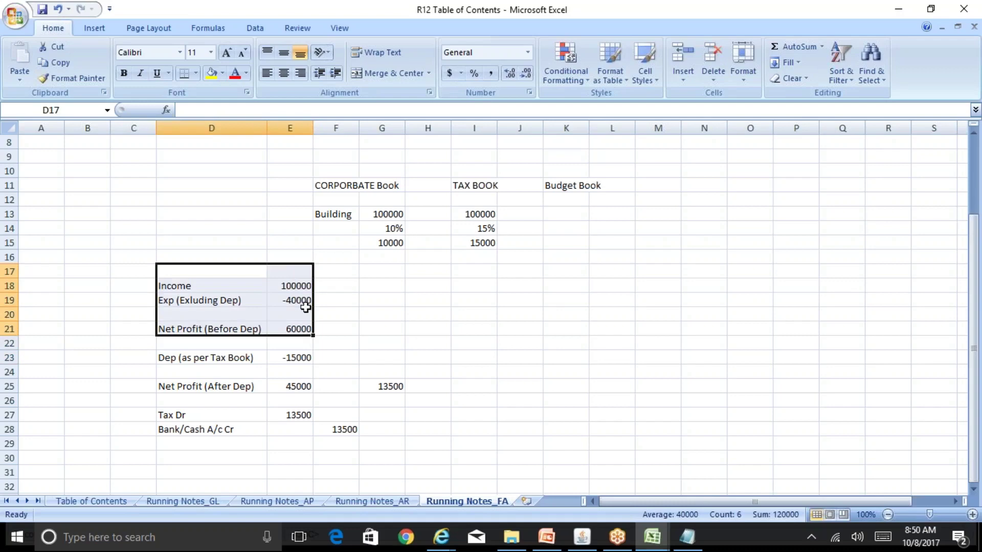
left_click(305, 329)
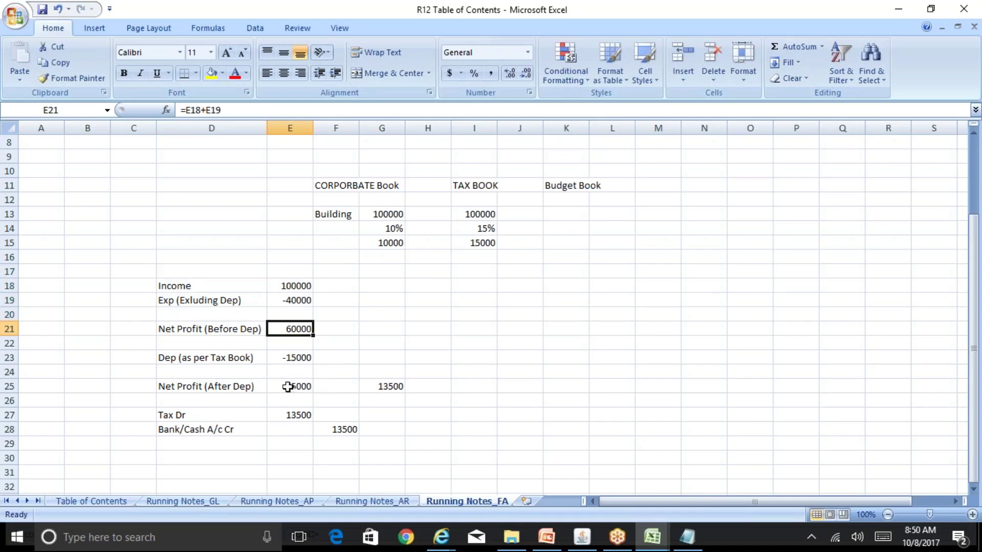
left_click(383, 385)
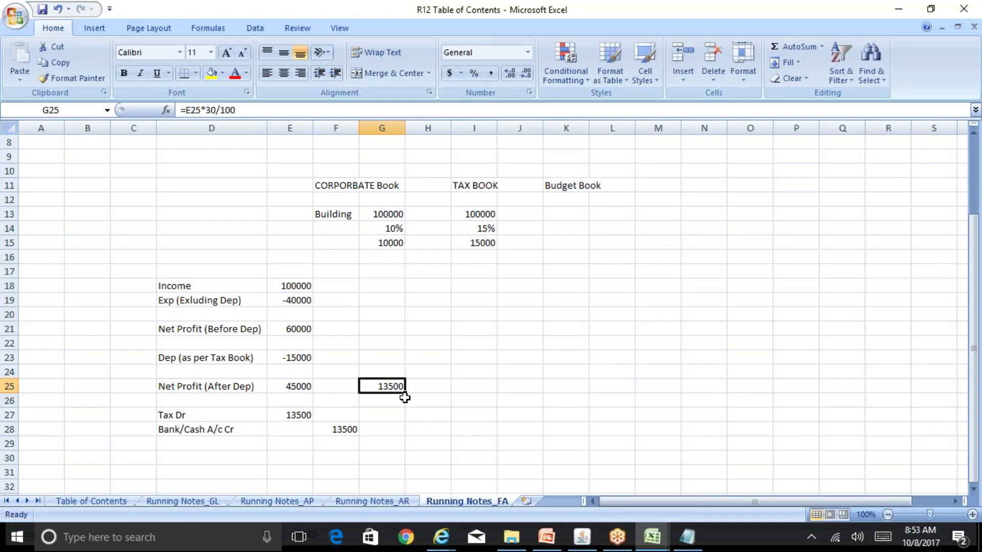
key("Up")
key("Left")
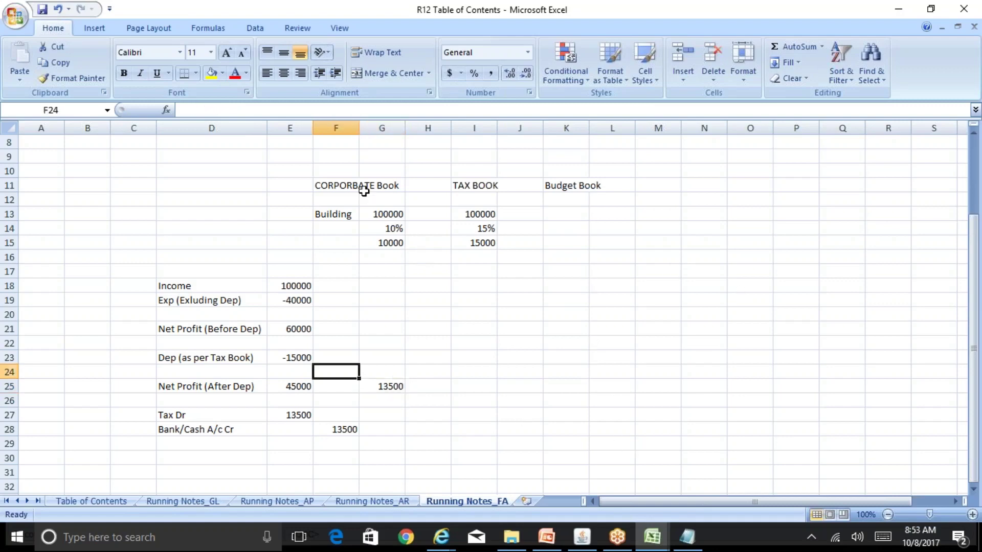
Compare the corporate book and tax book headings in row 11 of the notes.
left_click(336, 185)
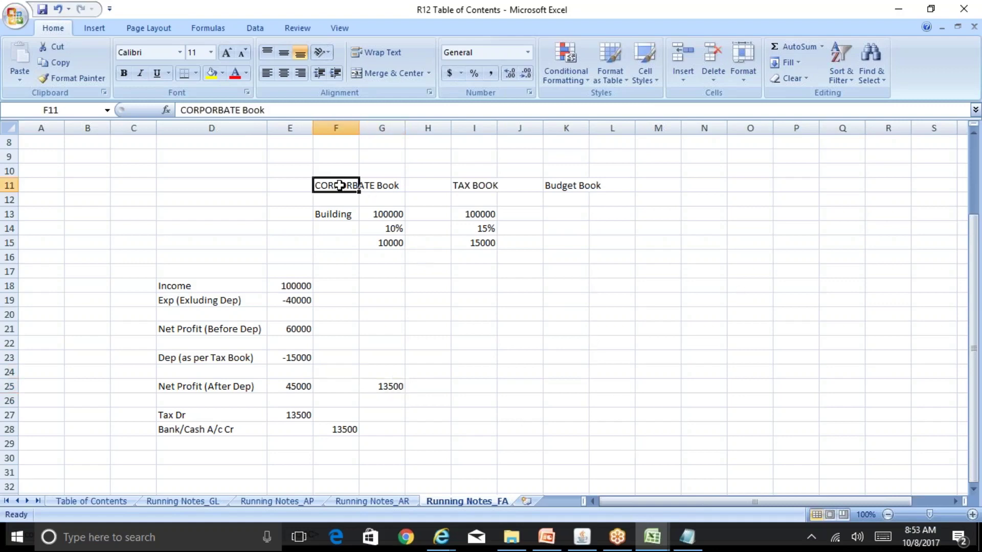
left_click(476, 188)
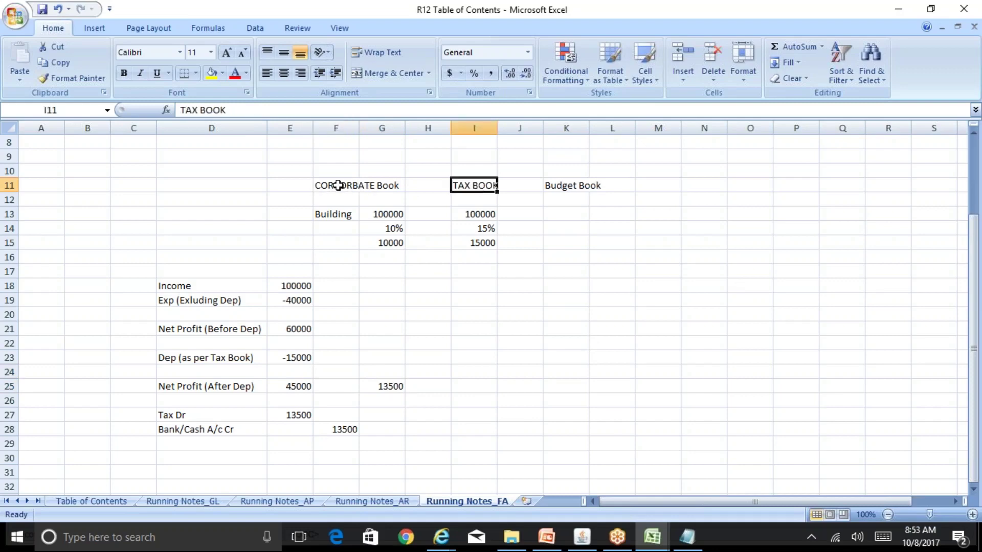
left_click(337, 185)
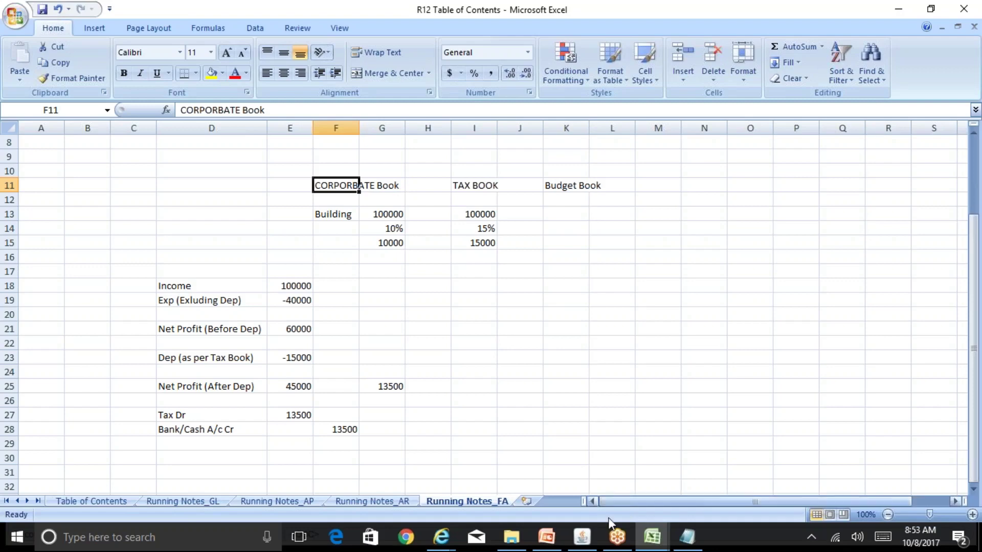
Switch to the BR100_Financials_FA workbook and copy the responsibility name from A11 of the FA-1 sheet.
left_click(653, 541)
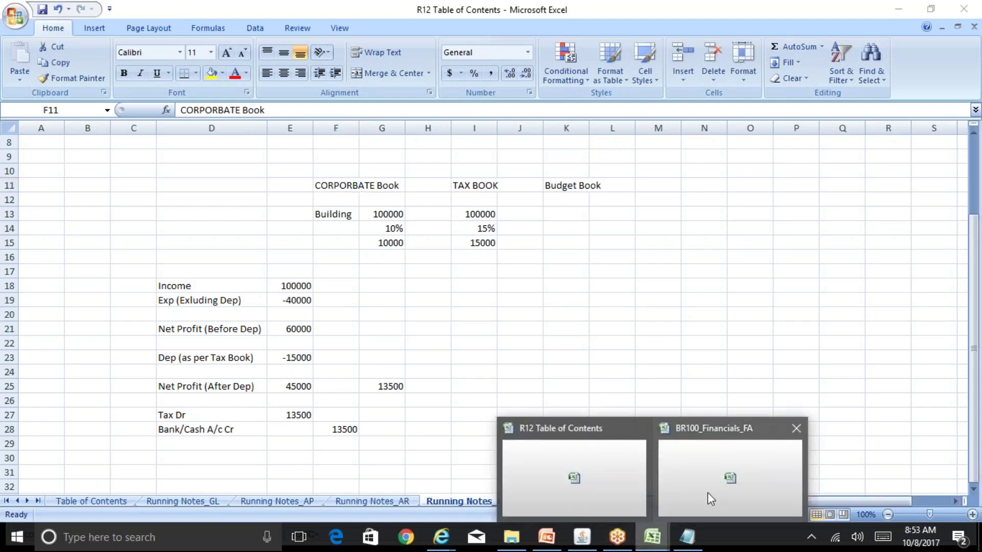
left_click(709, 497)
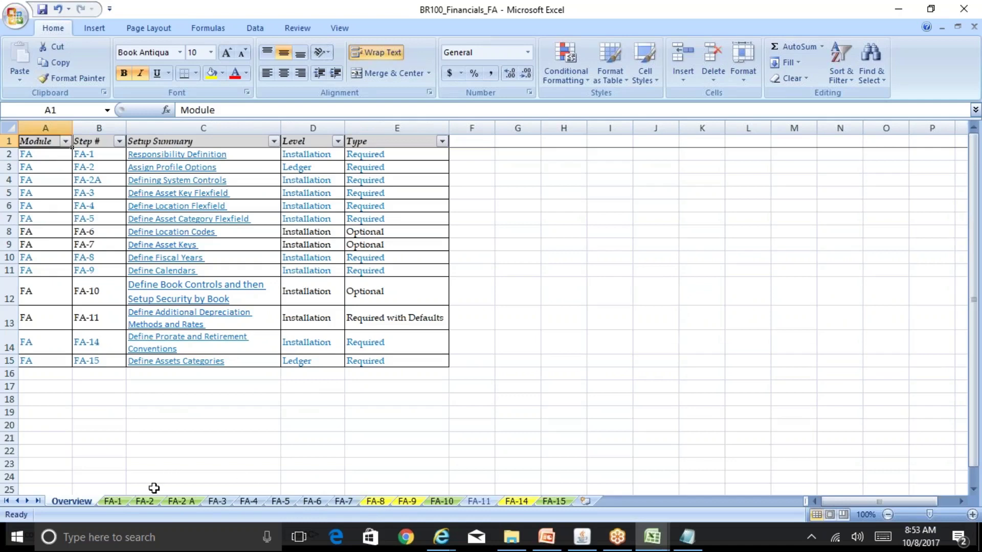
left_click(115, 501)
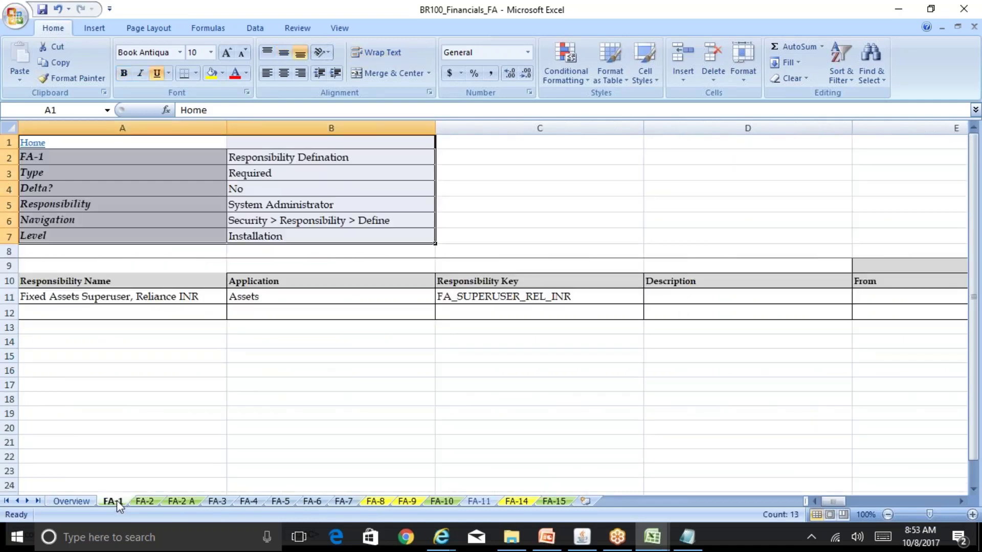
left_click(176, 297)
left_click_drag(180, 110, 344, 110)
key("ctrl+c")
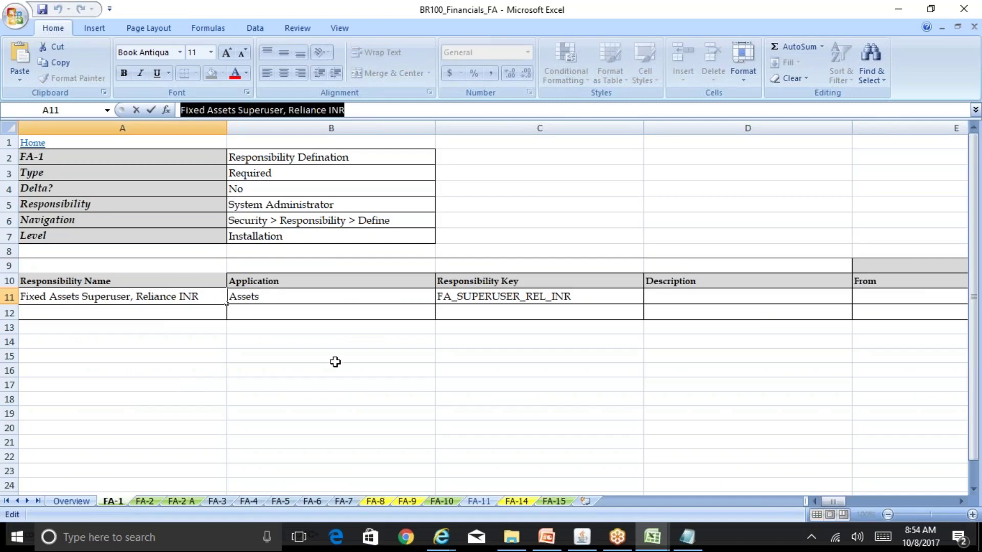
Switch to Oracle Applications, change to the System Administrator Vision responsibility and open the form for defining responsibilities.
key("alt+Tab")
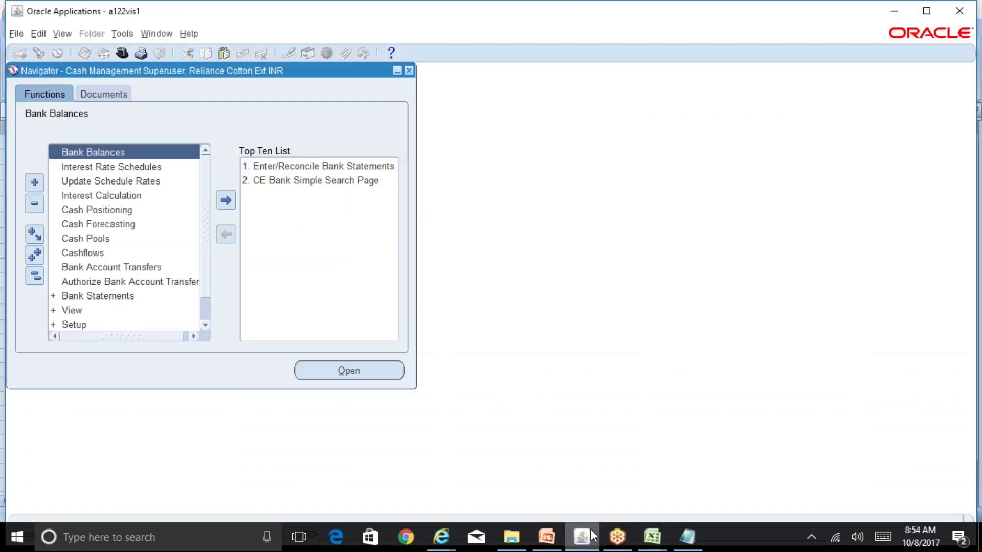
left_click(122, 53)
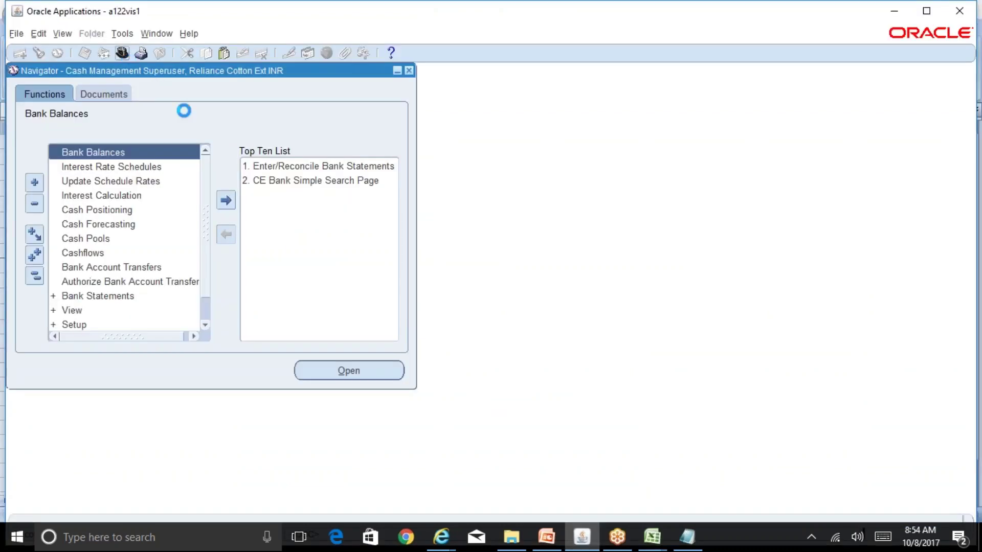
type("sy")
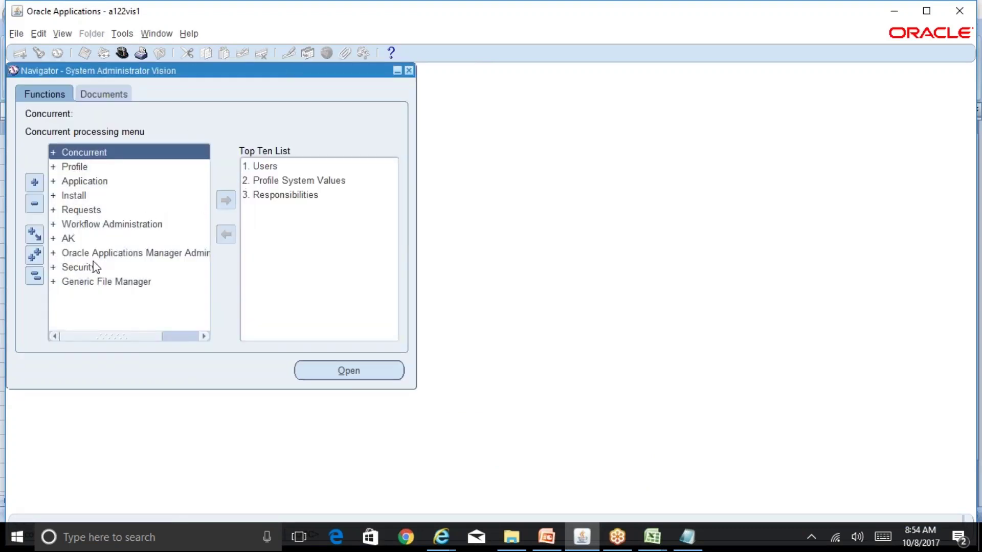
double_click(94, 263)
double_click(106, 296)
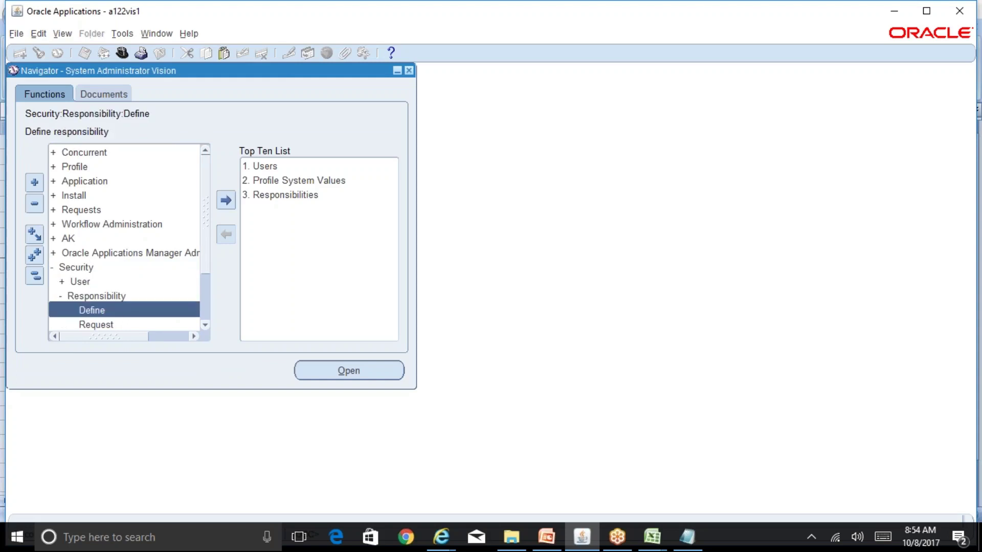
double_click(125, 311)
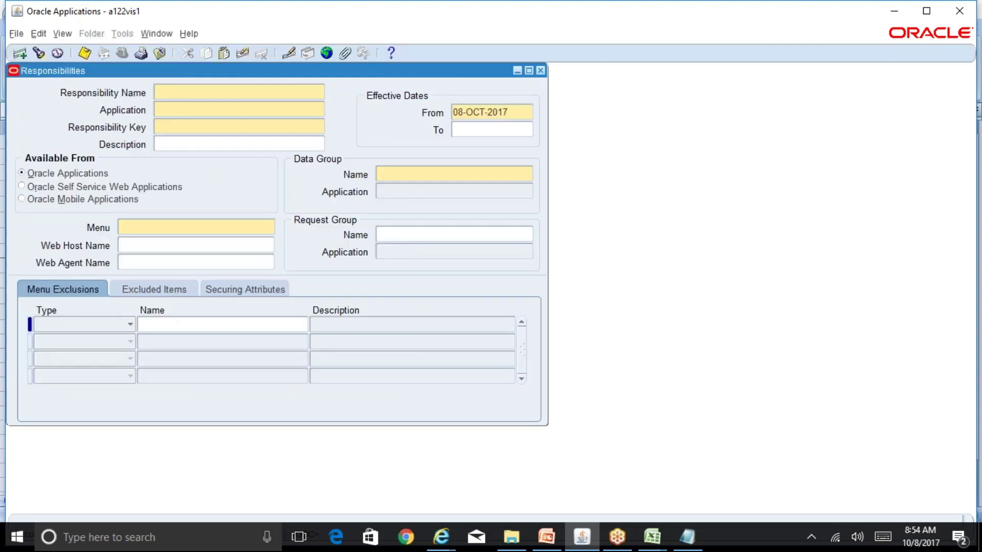
Query the responsibility Fixed Assets Superuser, Reliance INR and review its application, responsibility key and menu.
key("F11")
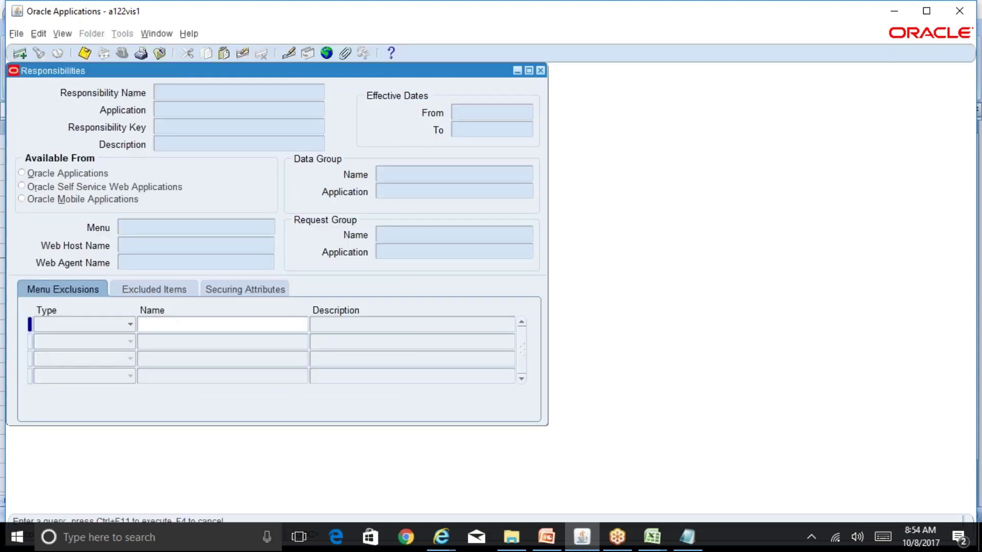
key("ctrl+v")
key("ctrl+F11")
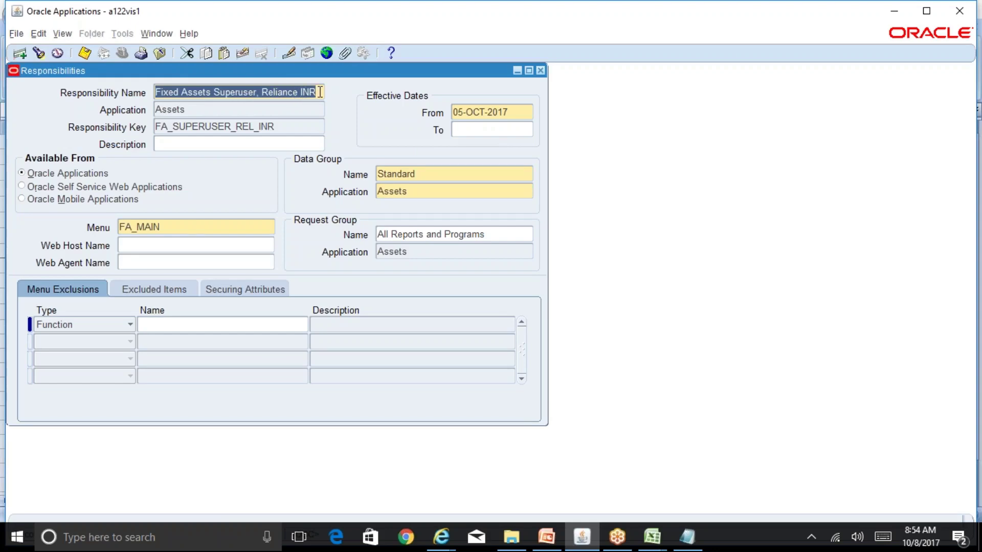
left_click(185, 110)
double_click(185, 110)
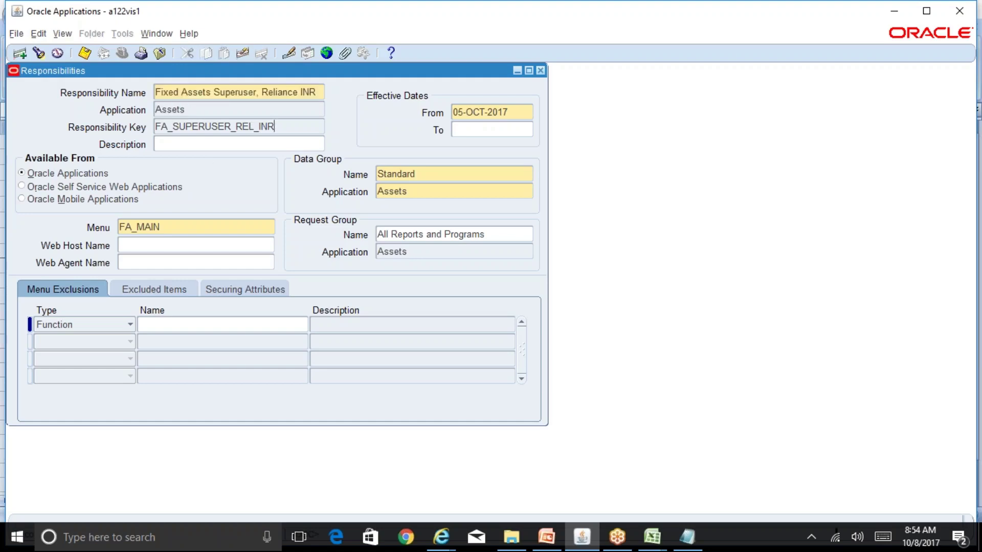
double_click(276, 125)
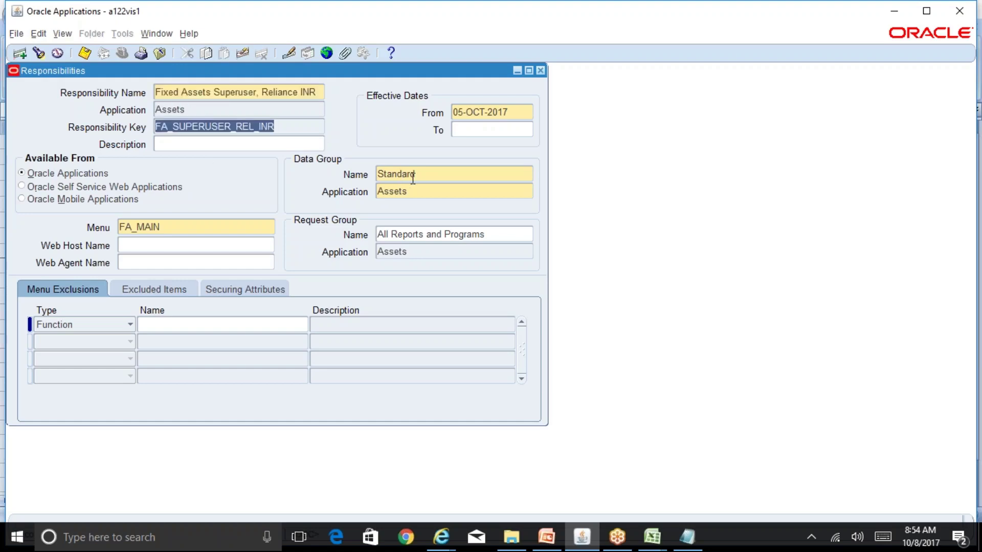
double_click(224, 228)
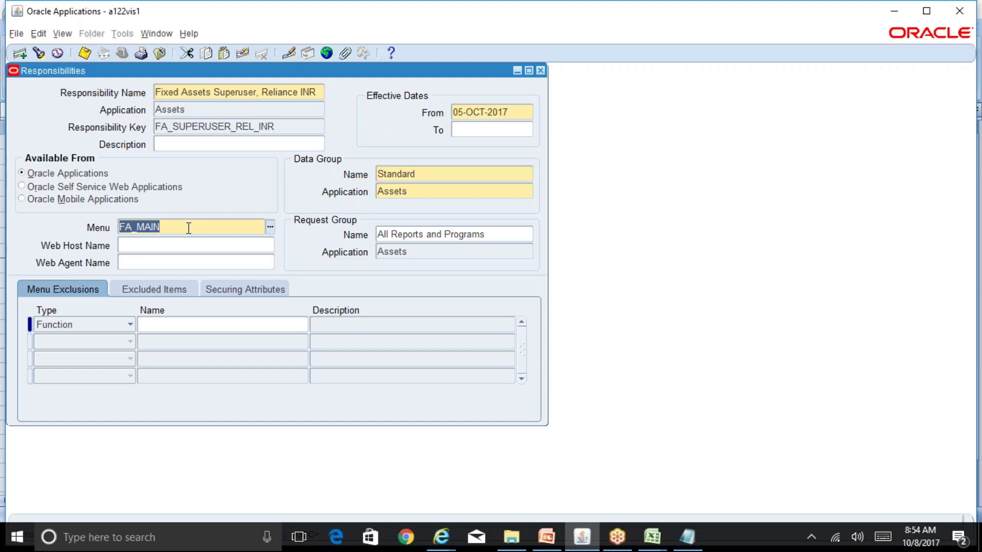
Copy the queried responsibility's name and close the Responsibilities form.
left_click(316, 93)
key("ctrl+c")
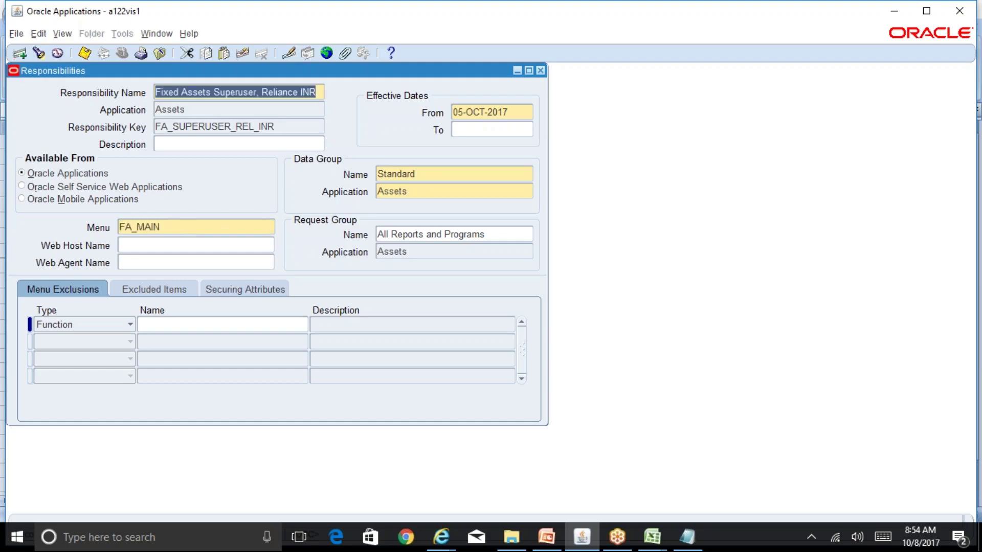
left_click(540, 71)
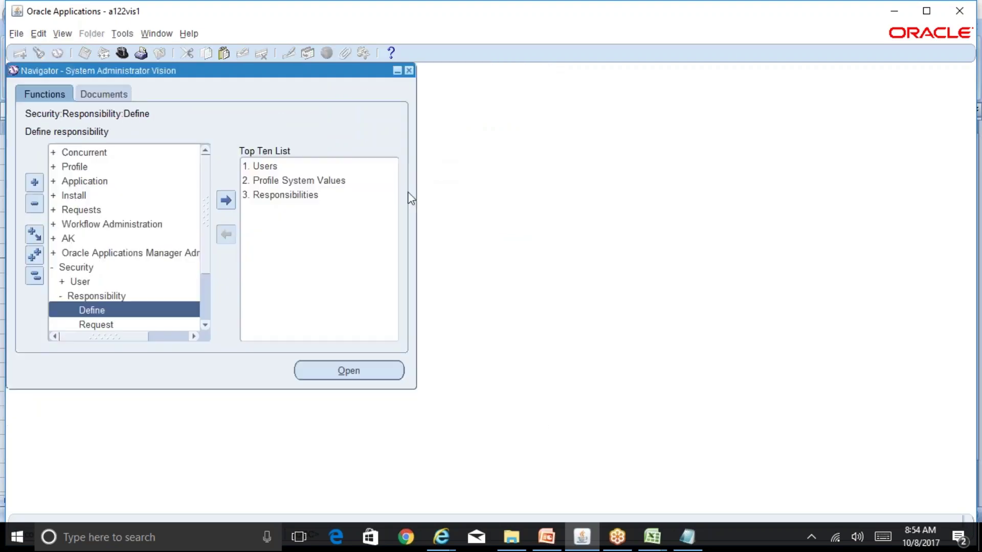
Switch to the BR100_Financials_FA workbook and check the GL Data Access set entry on the FA-2 sheet.
mouse_move(651, 534)
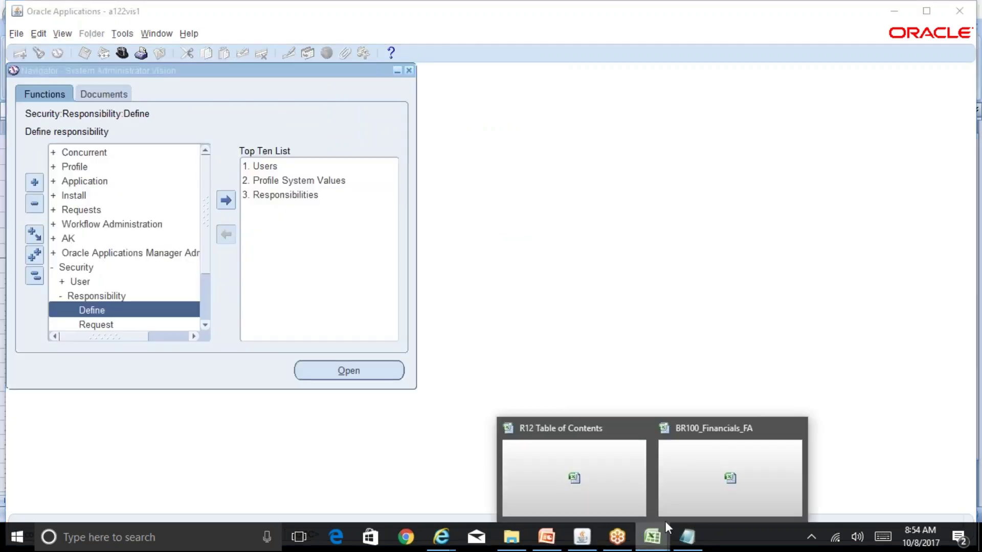
left_click(667, 506)
left_click(145, 500)
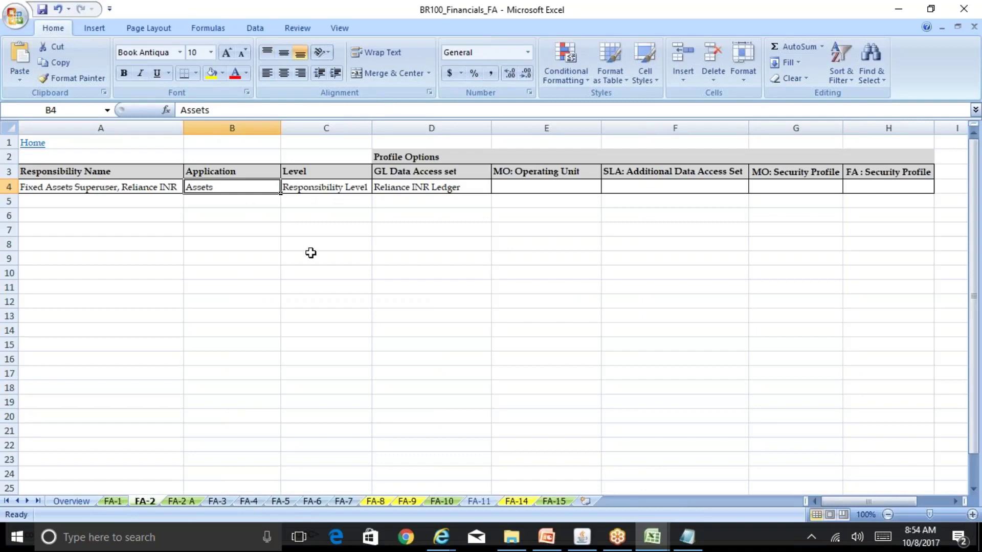
left_click(425, 189)
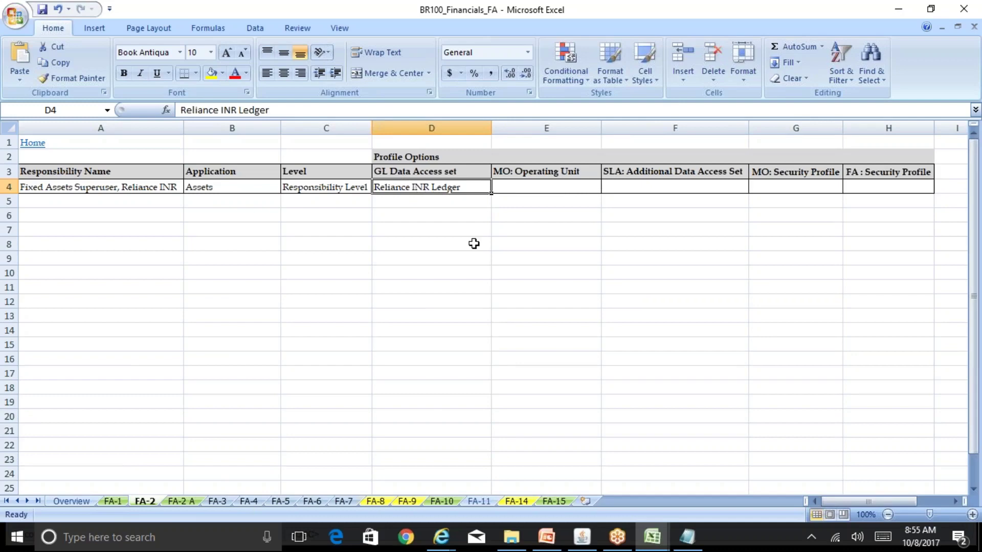
Switch to Oracle Applications and start a system profile values search for the responsibility Fixed Assets Superuser, Reliance INR.
left_click(582, 537)
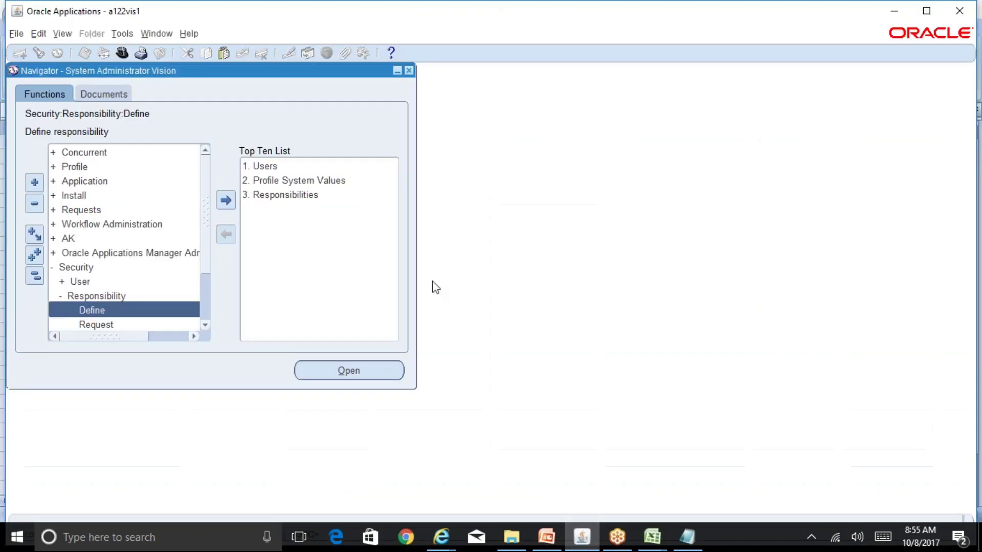
double_click(325, 181)
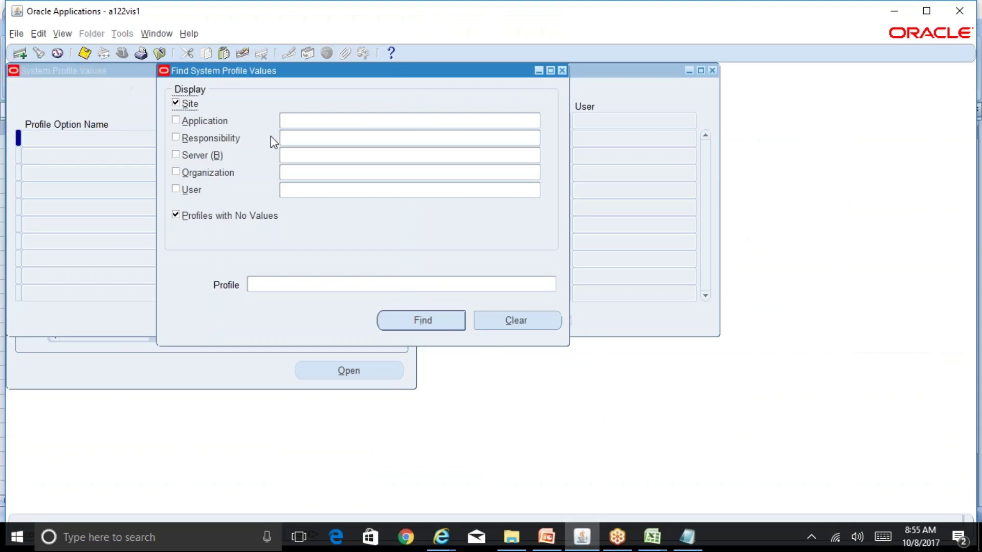
left_click(293, 137)
key("ctrl+v")
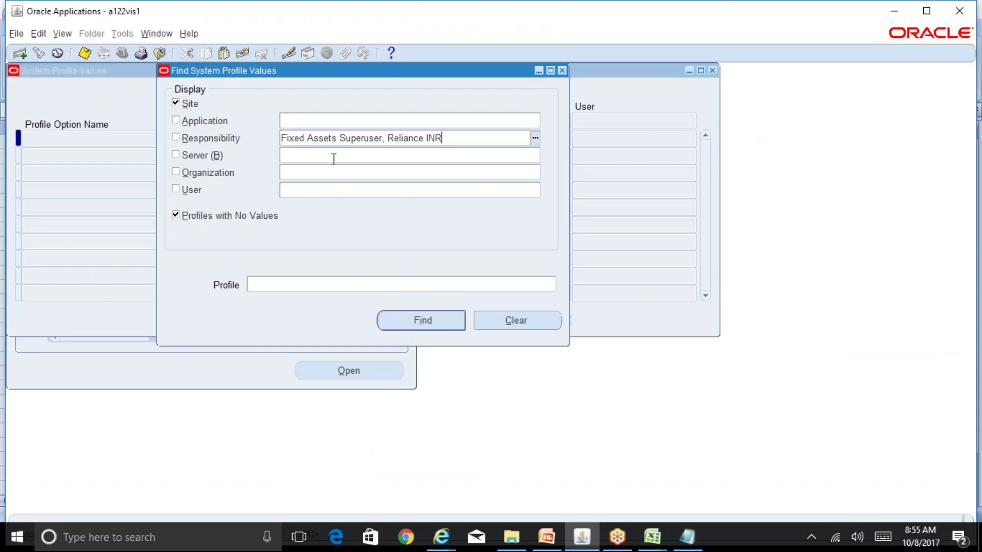
Find the profiles matching GL%Data%, check the responsibility-level value of GL: Data Access Set, and close the results.
left_click(313, 282)
type("GL%Dat")
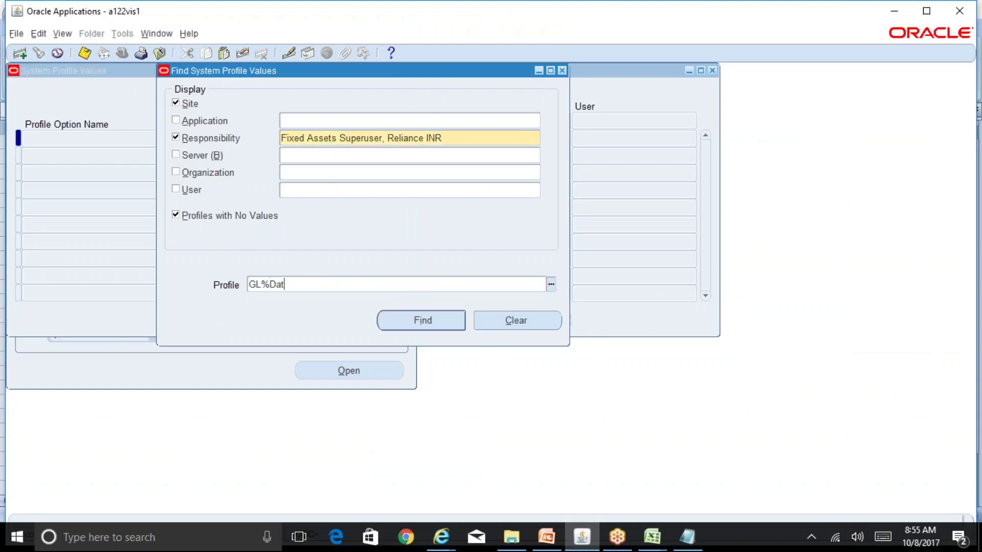
type("a%")
key("Return")
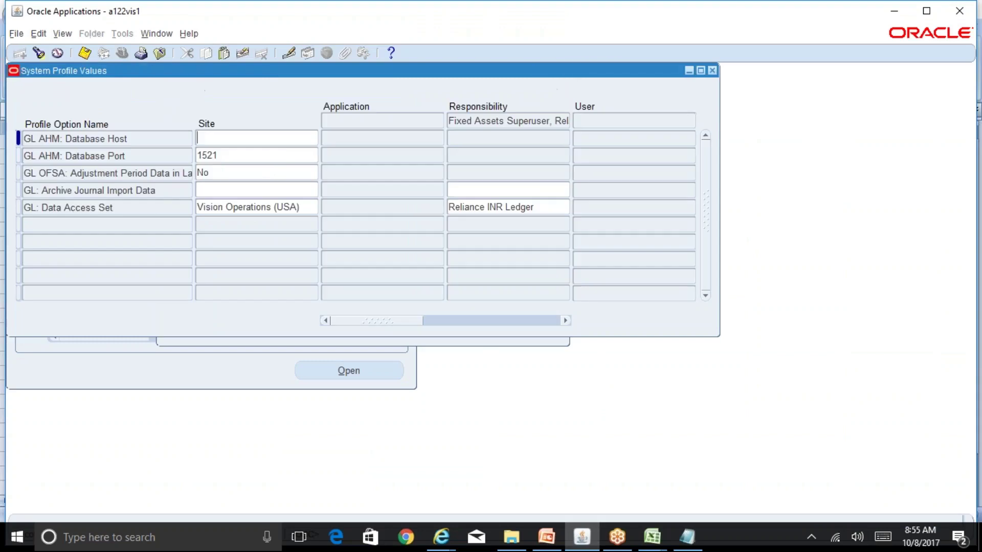
left_click(533, 206)
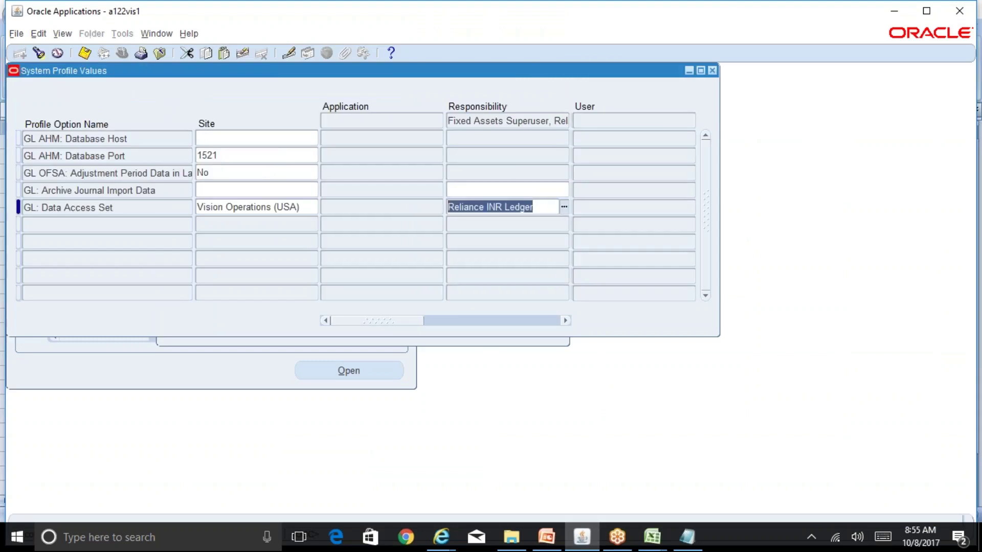
left_click(712, 71)
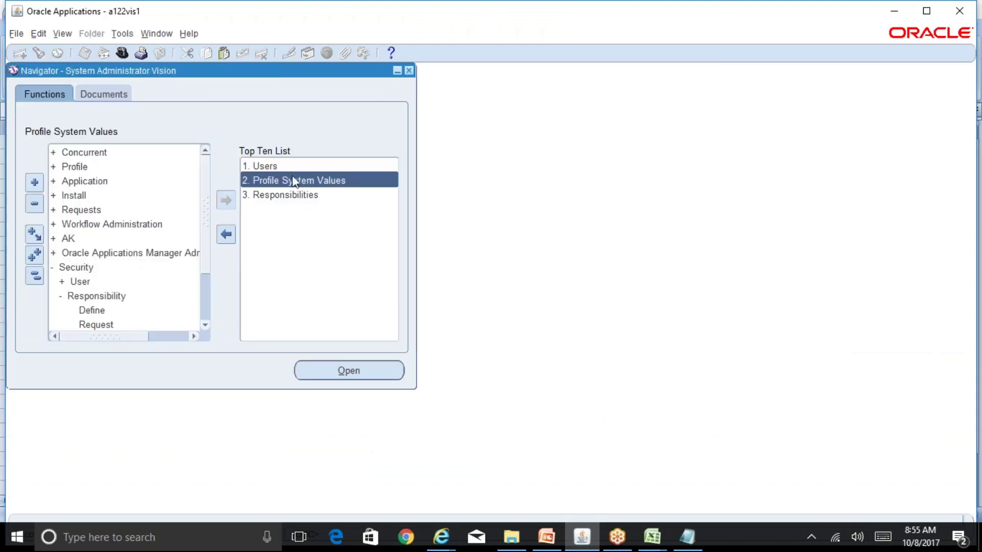